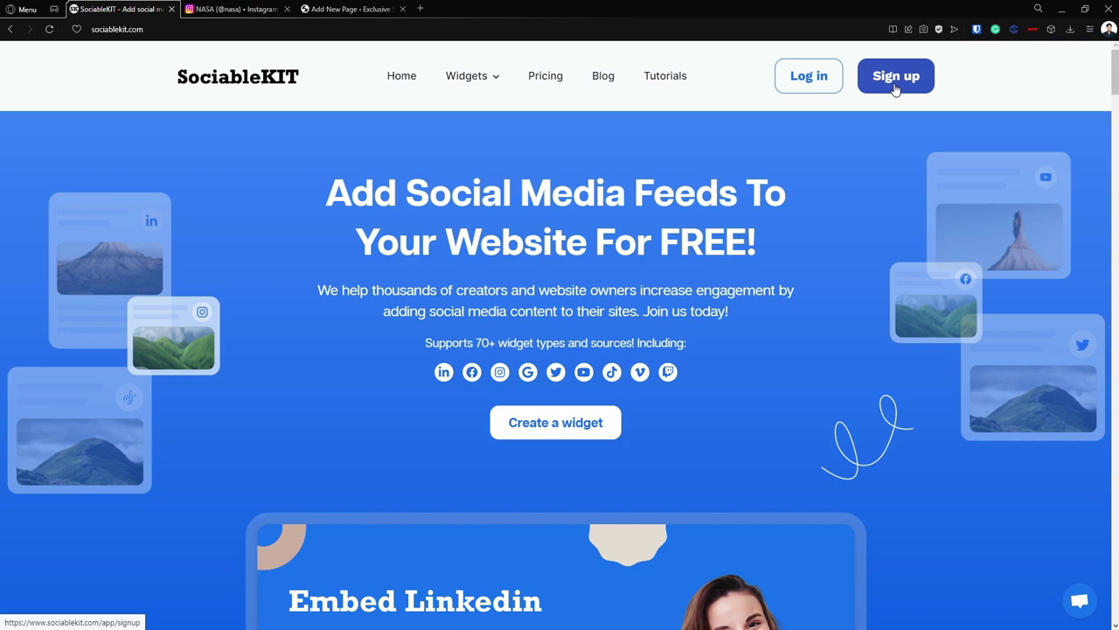
# - Log in to SociableKIT and begin a new widget from the empty My Widgets dashboard
pyautogui.click(811, 91)
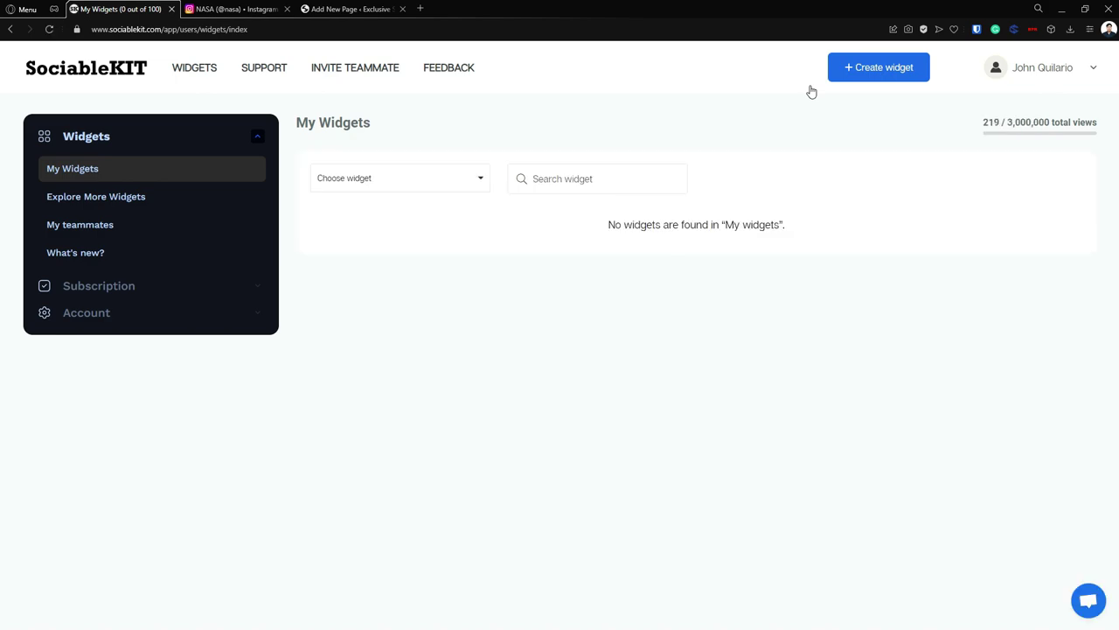
pyautogui.click(886, 83)
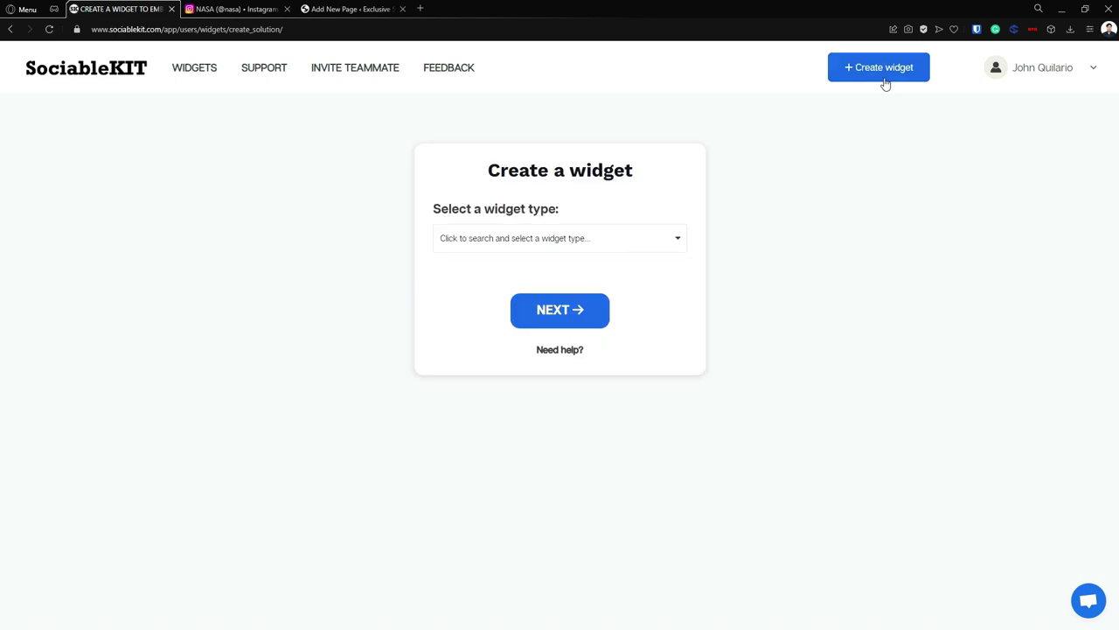
# - Search 'Instagram Reel' and choose Instagram Reels as the widget type, then switch to NASA's reels page
pyautogui.click(568, 245)
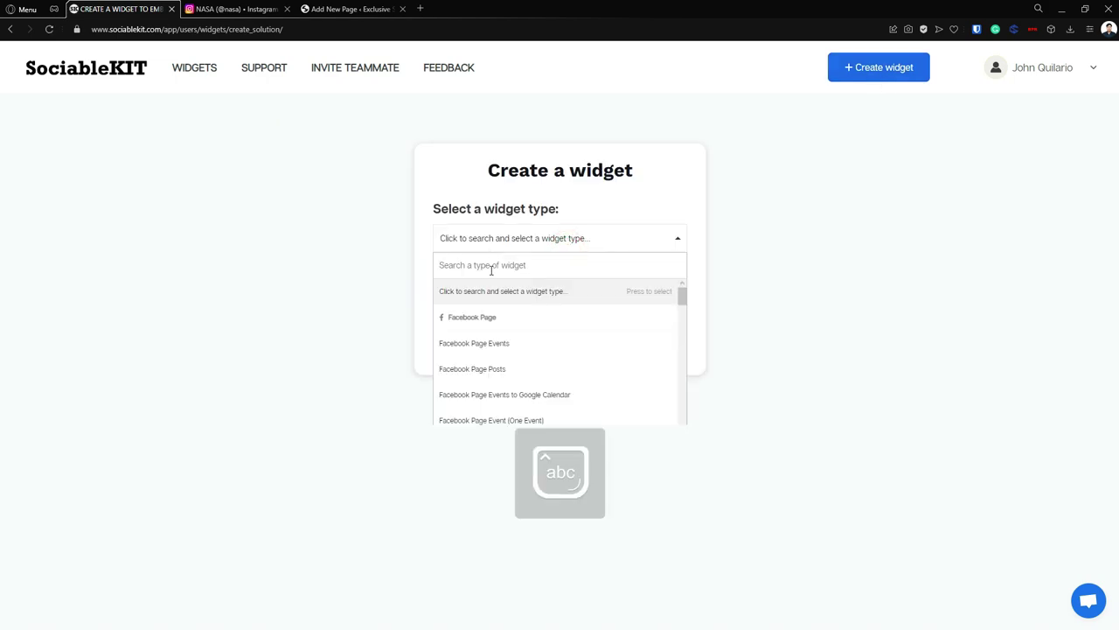
pyautogui.write('i')
pyautogui.press('BackSpace')
pyautogui.write('iN')
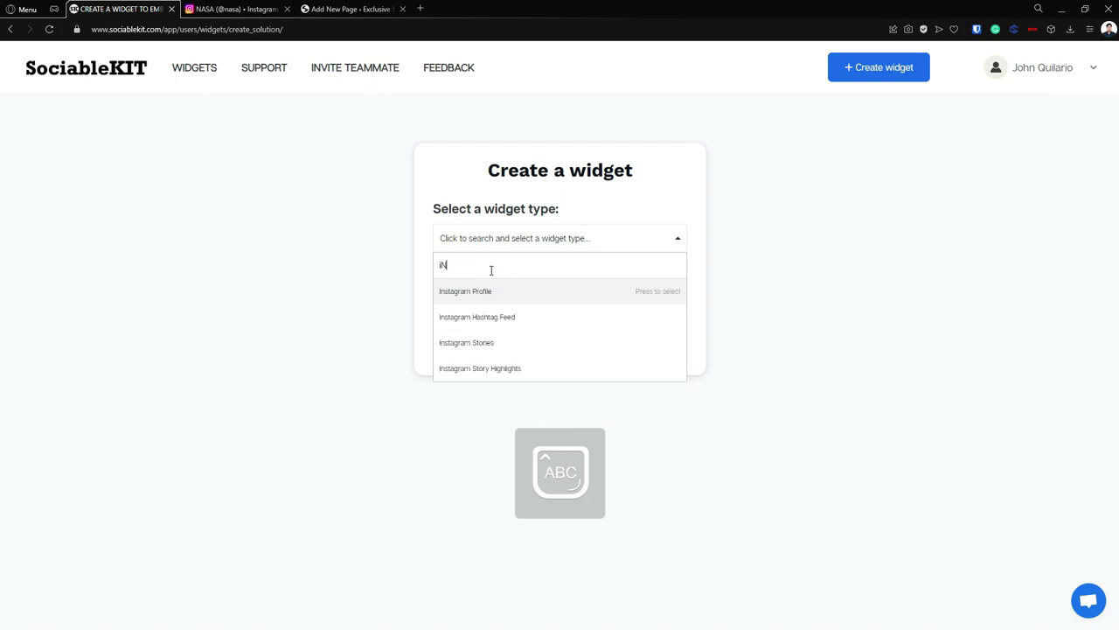
pyautogui.write('STAGRAM REEL')
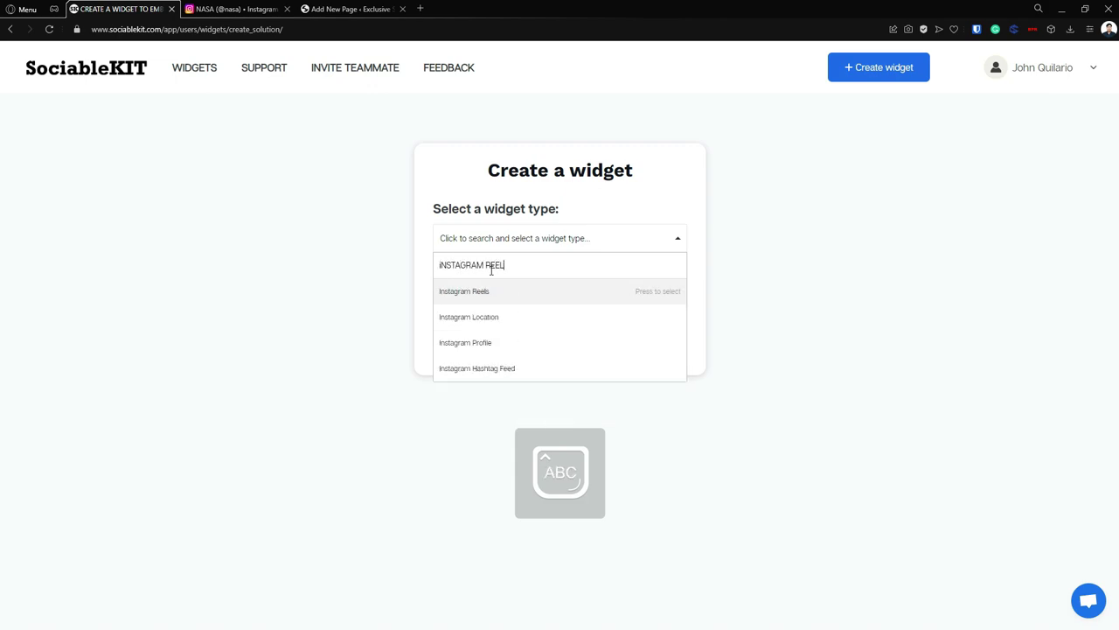
pyautogui.click(498, 292)
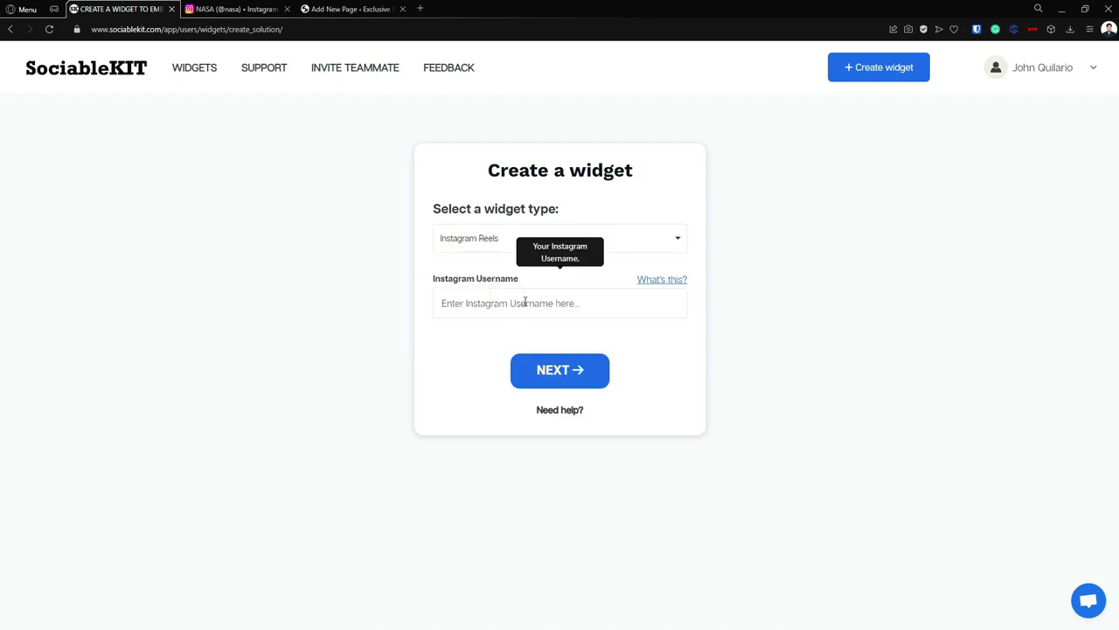
pyautogui.click(541, 281)
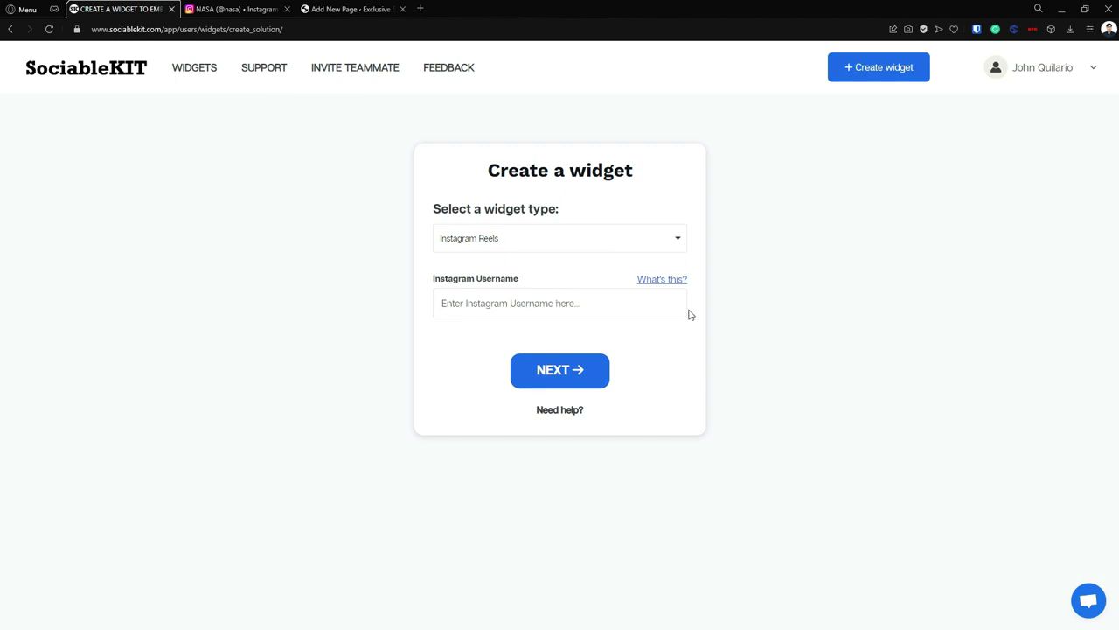
pyautogui.click(230, 7)
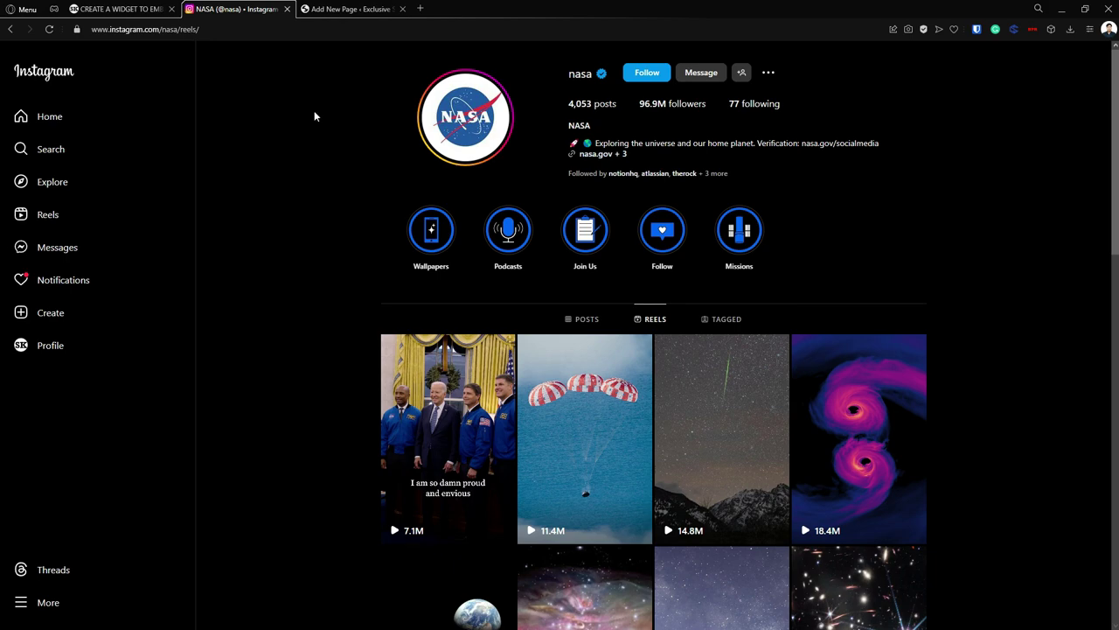
# - Copy the account name 'nasa' from the reels page address
pyautogui.click(225, 30)
pyautogui.click(179, 29)
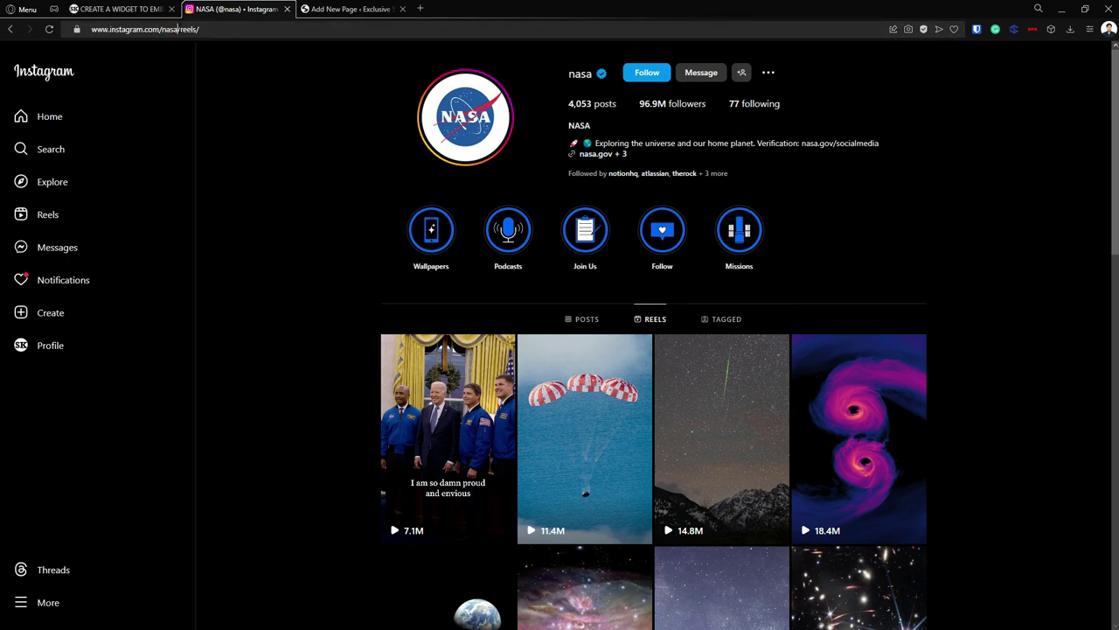
pyautogui.doubleClick(172, 29)
pyautogui.rightClick(174, 40)
pyautogui.click(193, 71)
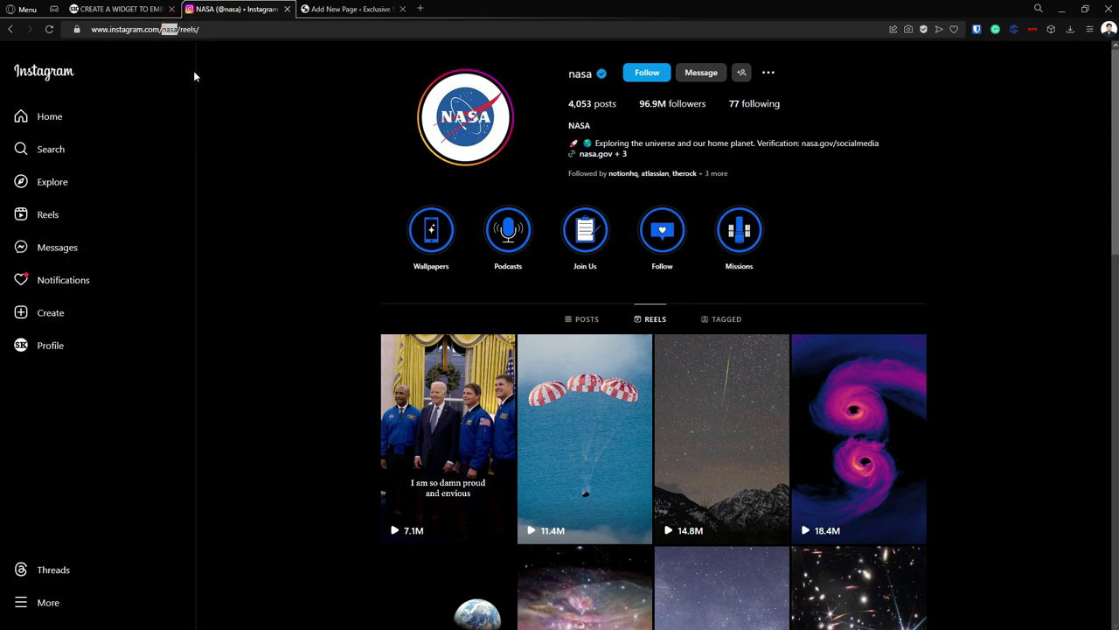
# - Copy the full NASA reels page address and browse the reels before returning to SociableKIT
pyautogui.tripleClick(228, 30)
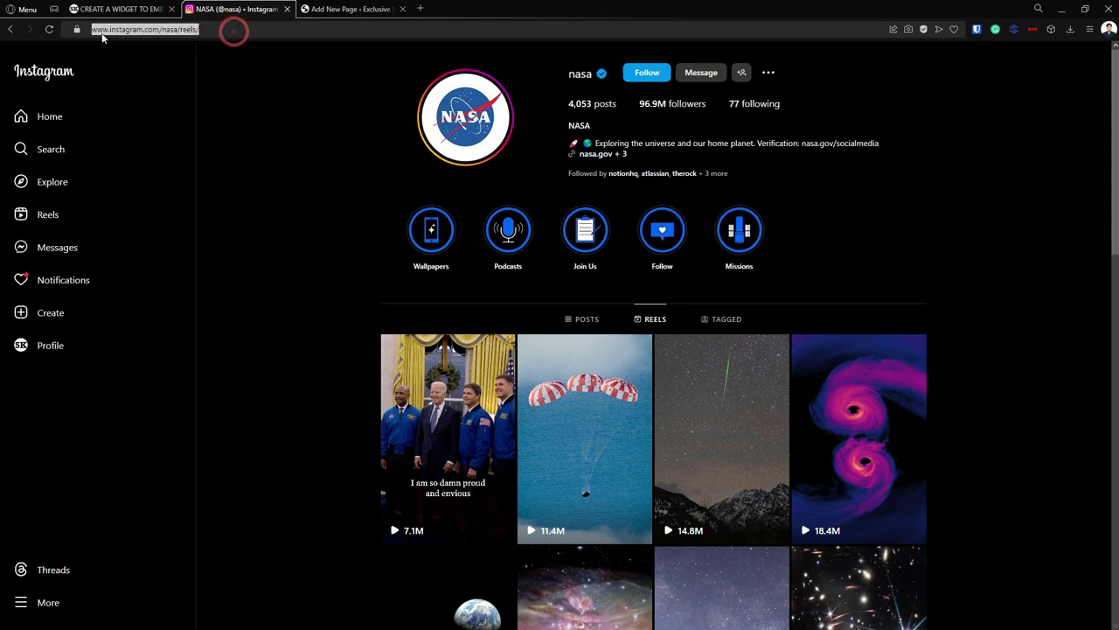
pyautogui.rightClick(148, 32)
pyautogui.click(171, 64)
pyautogui.scroll(-1, 785, 273)
pyautogui.scroll(-3, 901, 290)
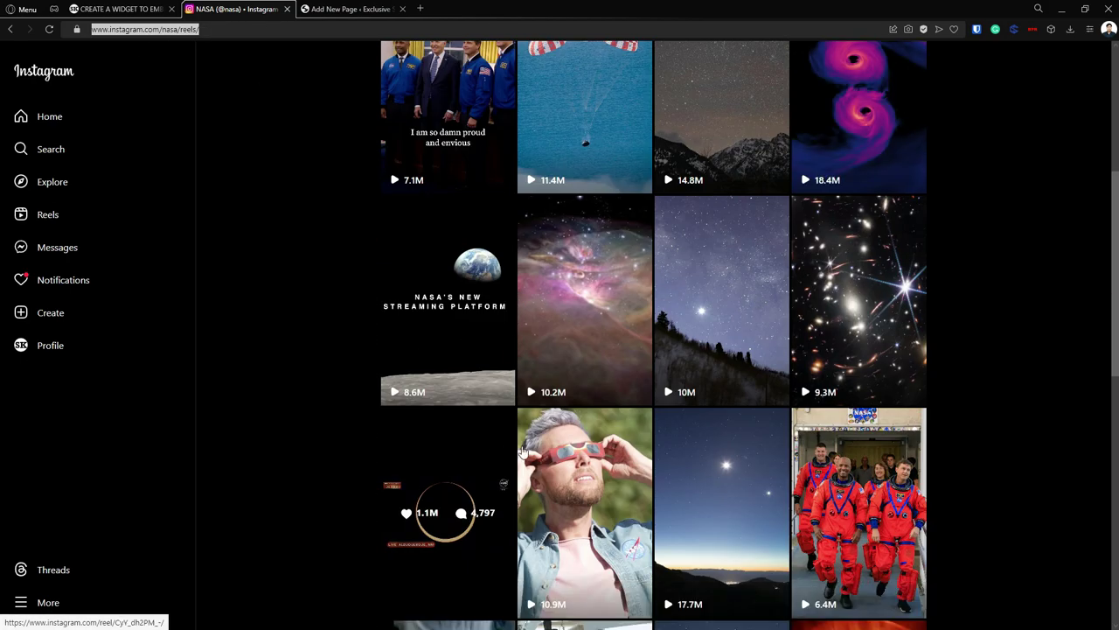
pyautogui.scroll(4, 347, 268)
pyautogui.click(128, 8)
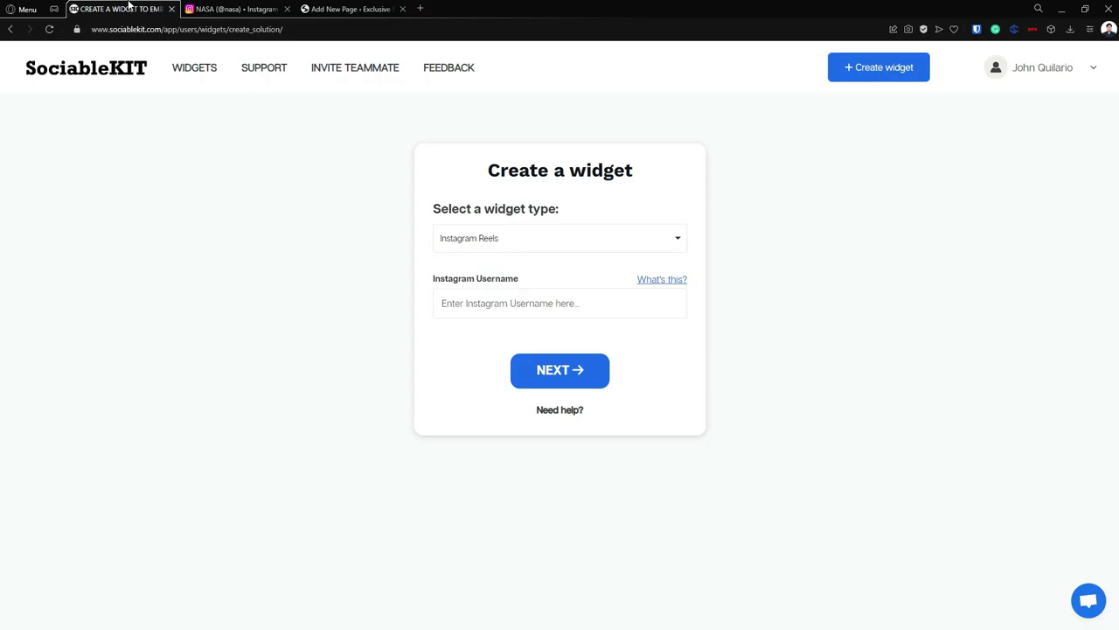
# - Paste 'nasa' as the Instagram username and create the Reels widget
pyautogui.click(657, 326)
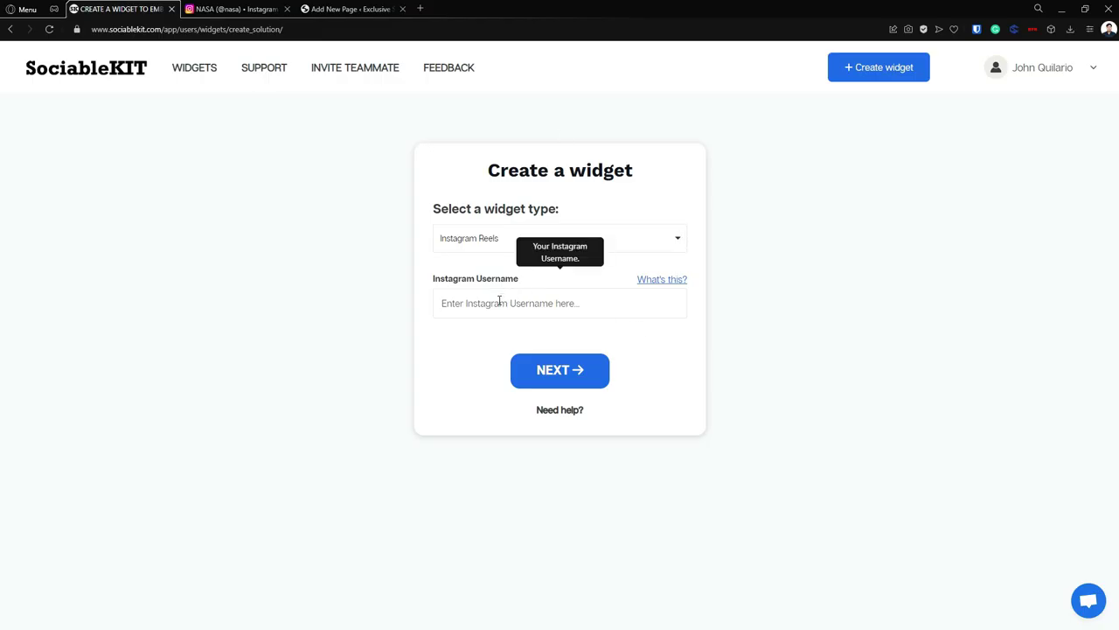
pyautogui.rightClick(499, 303)
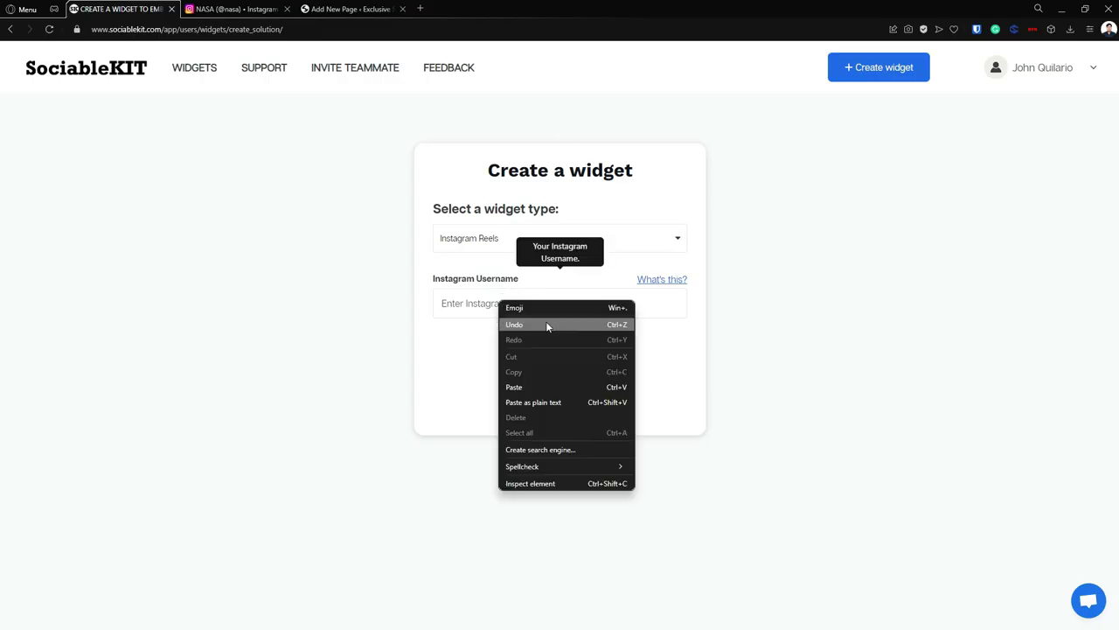
pyautogui.click(522, 386)
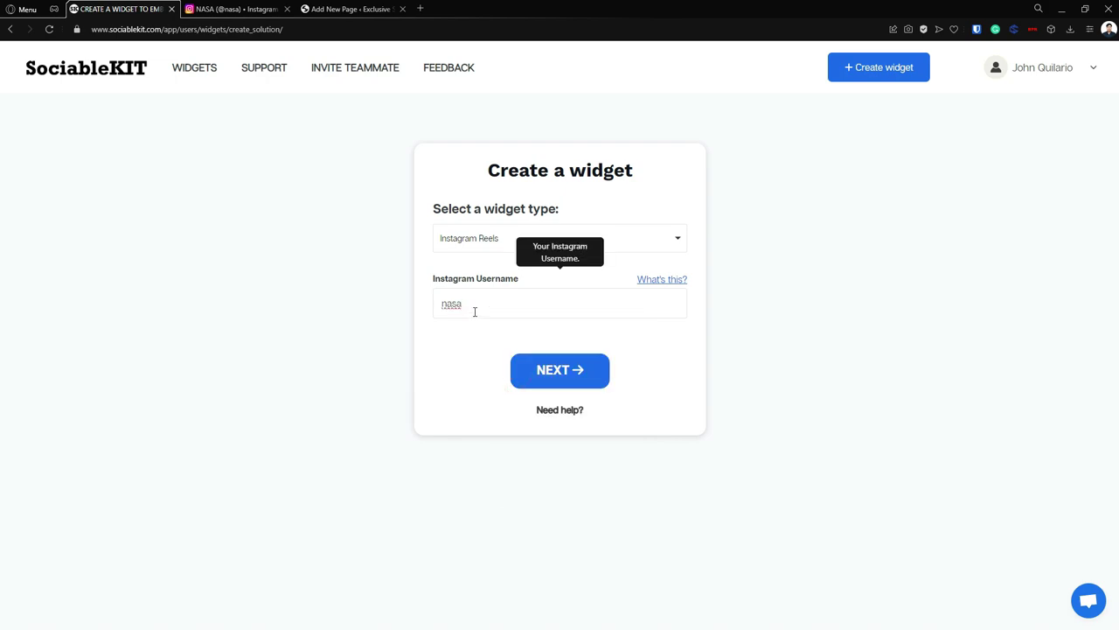
pyautogui.click(563, 372)
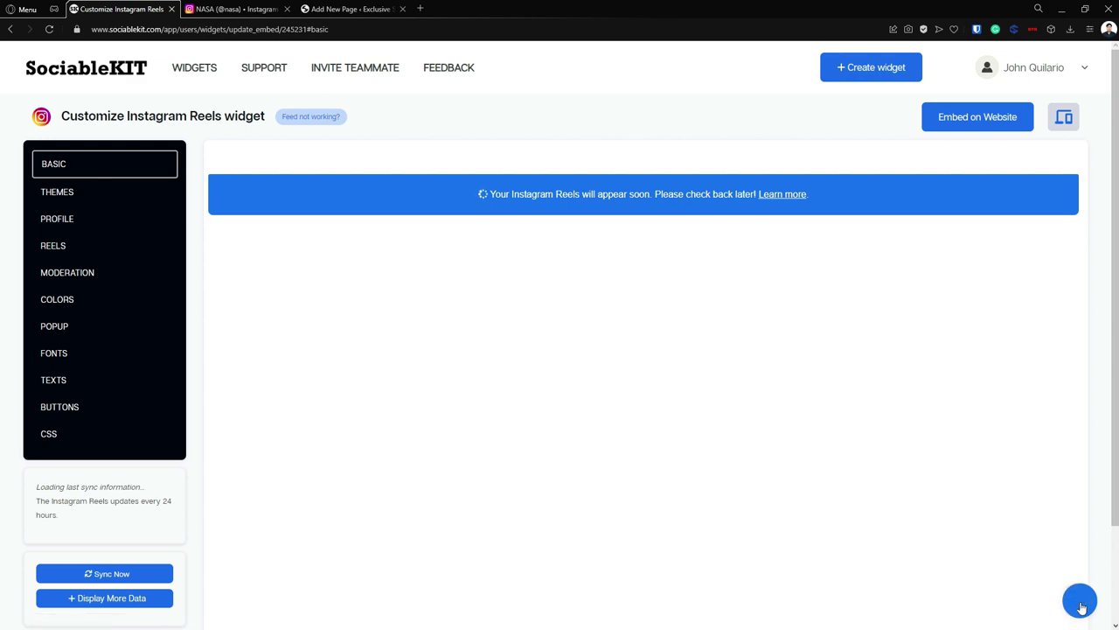
pyautogui.click(1080, 603)
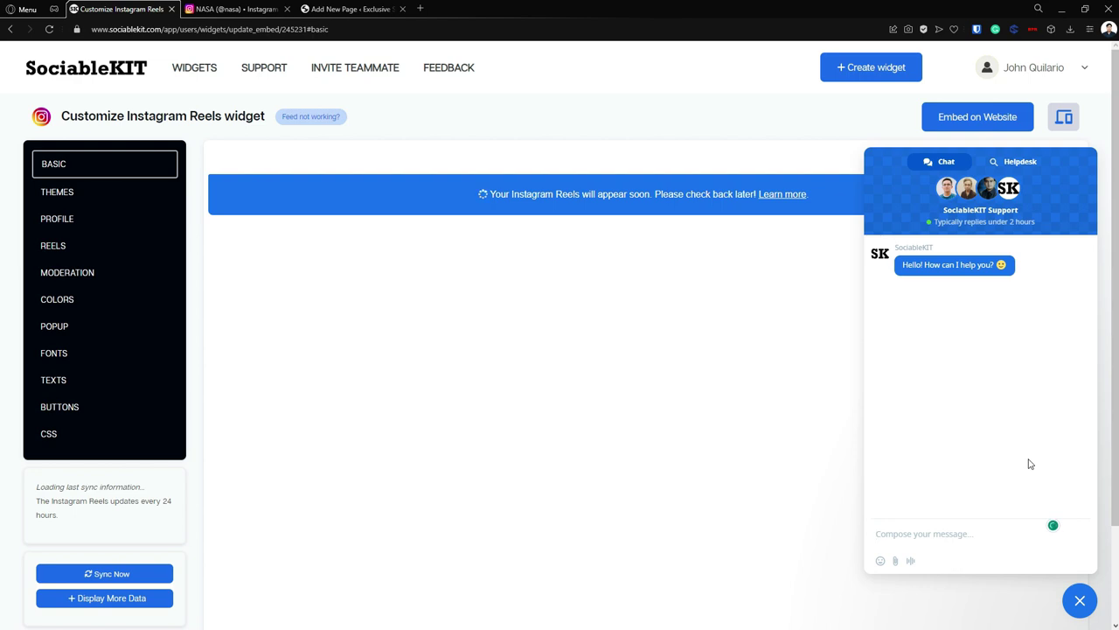
pyautogui.click(1079, 602)
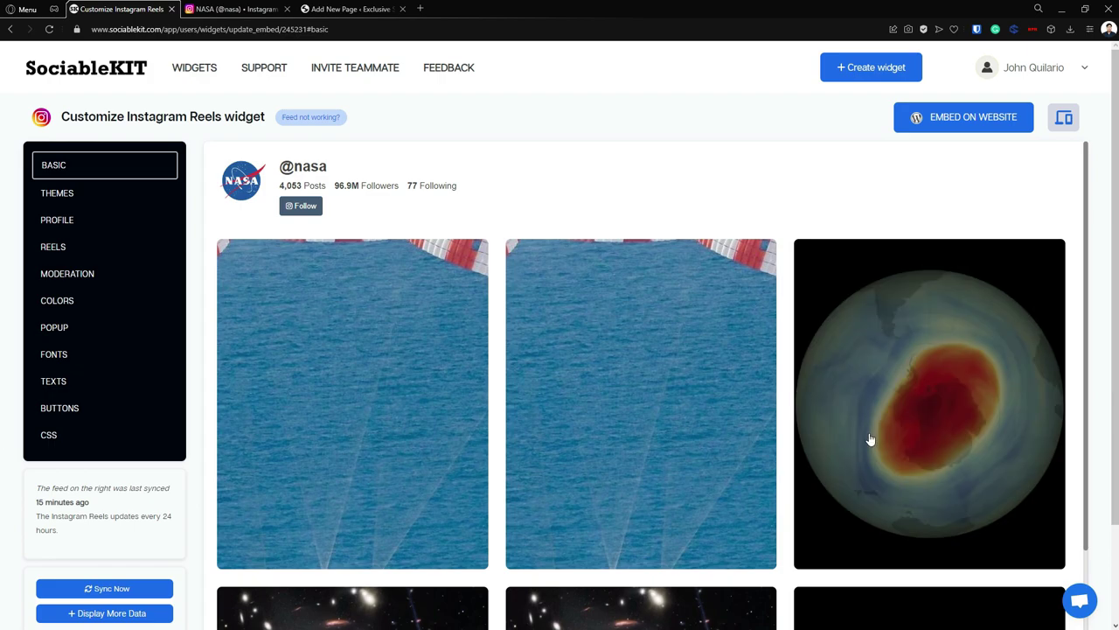
# - Compare the nasa preview with NASA's Instagram reels page, then return to the editor's top
pyautogui.scroll(-1, 511, 217)
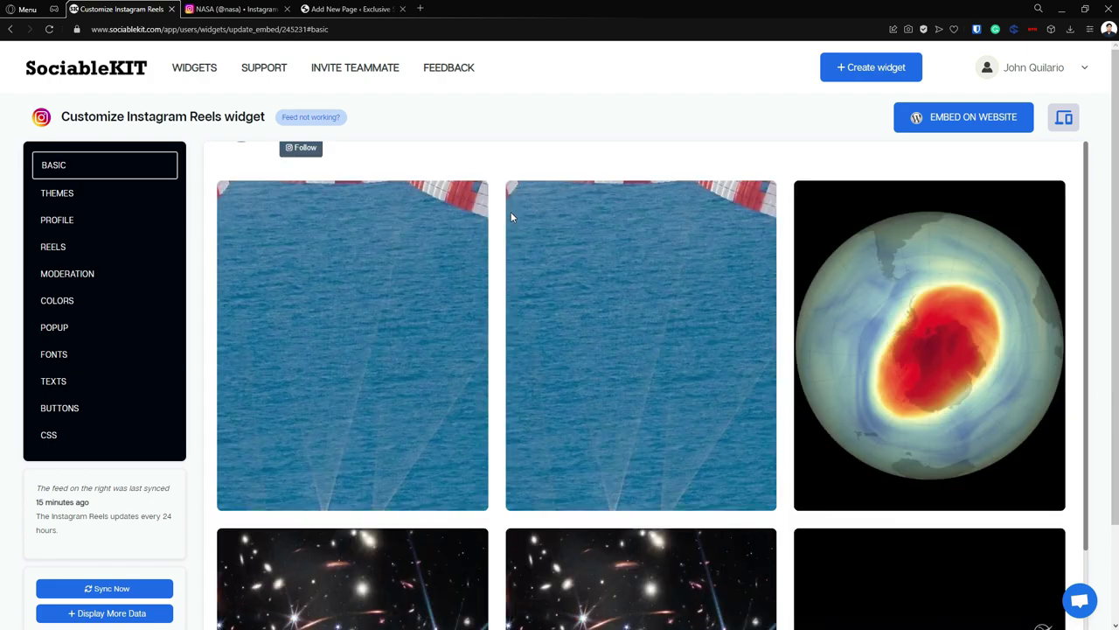
pyautogui.scroll(-2, 511, 218)
pyautogui.scroll(-1, 512, 219)
pyautogui.scroll(3, 522, 225)
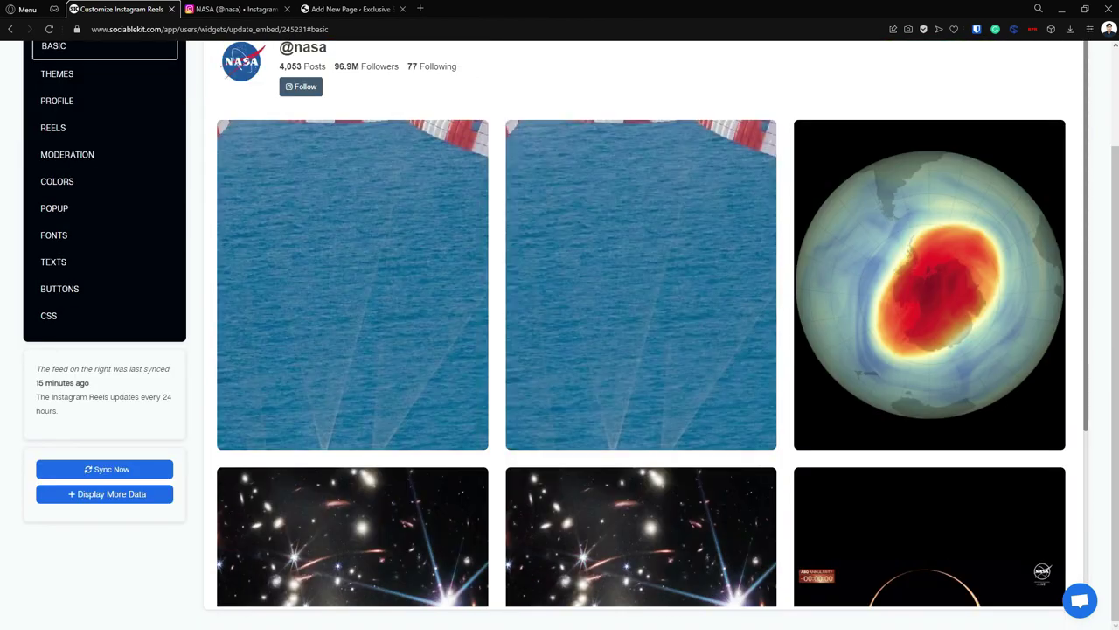
pyautogui.click(234, 9)
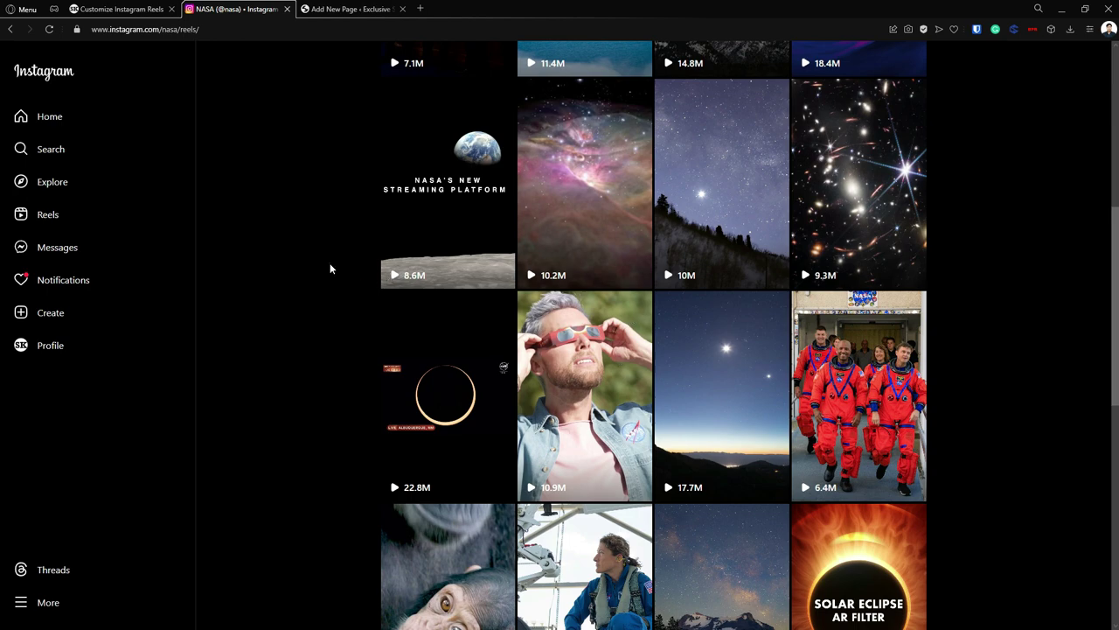
pyautogui.scroll(5, 331, 269)
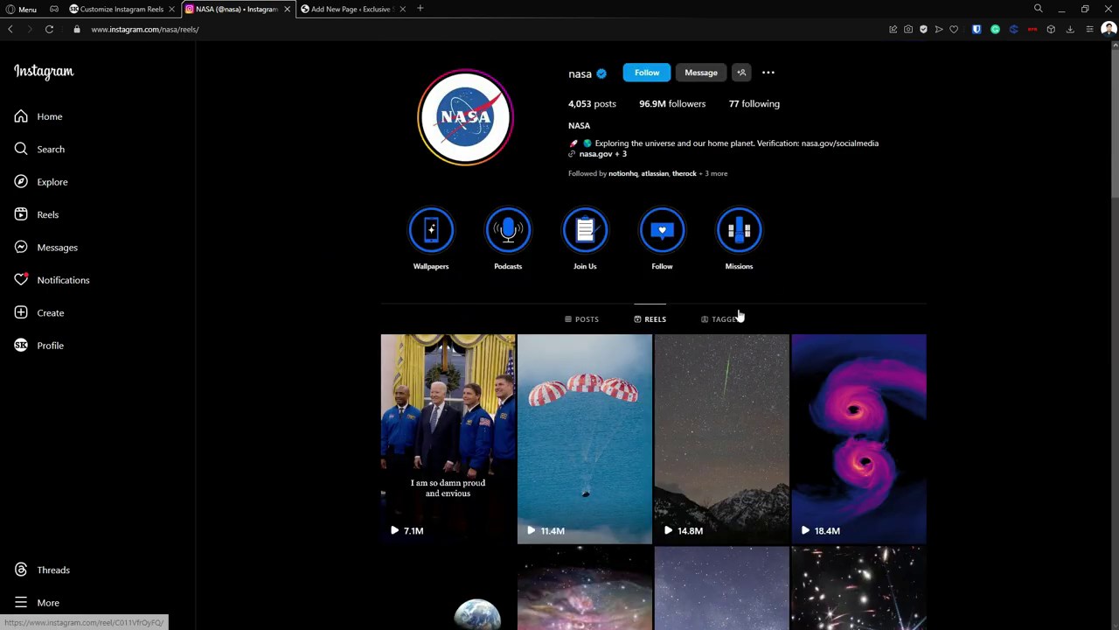
pyautogui.click(140, 9)
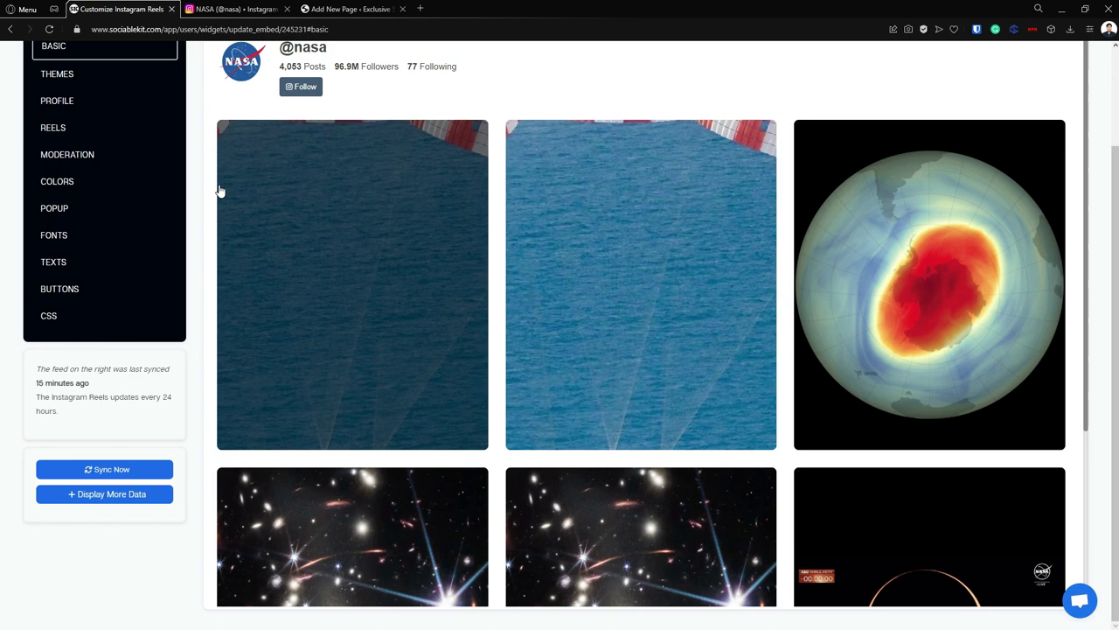
pyautogui.scroll(2, 219, 188)
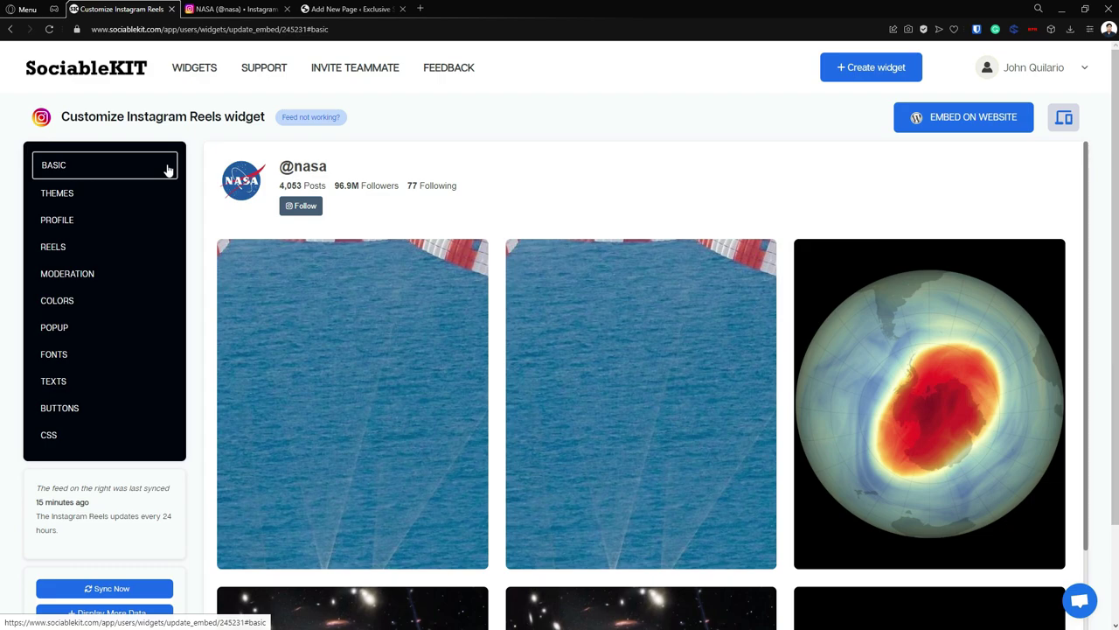
# - Open BASIC settings and check the placeholder domain and the nasa username values
pyautogui.click(143, 170)
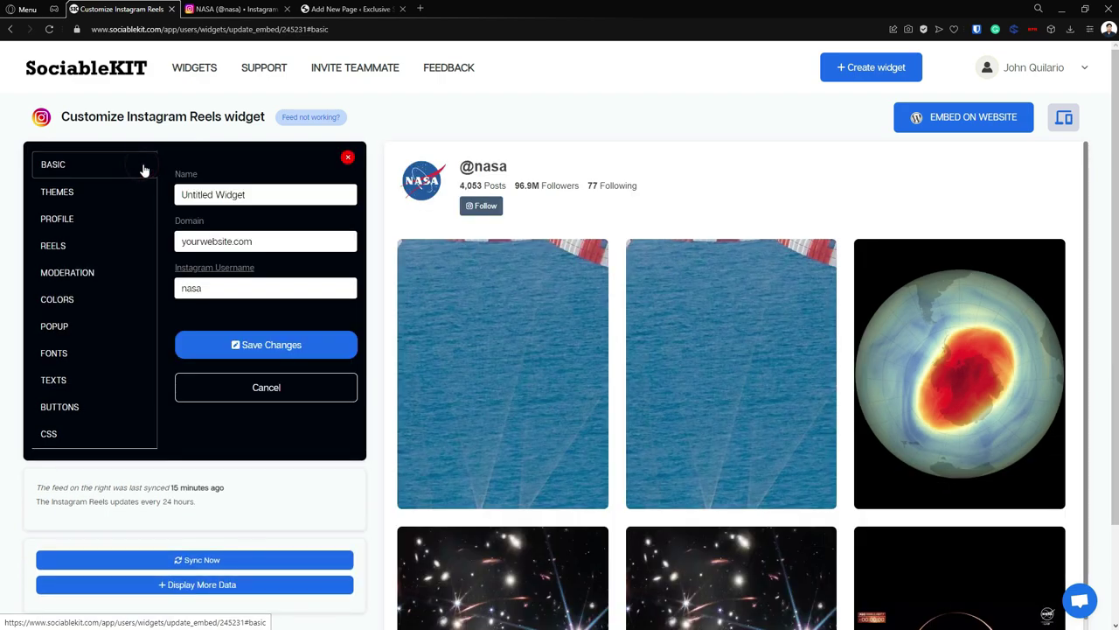
pyautogui.tripleClick(274, 240)
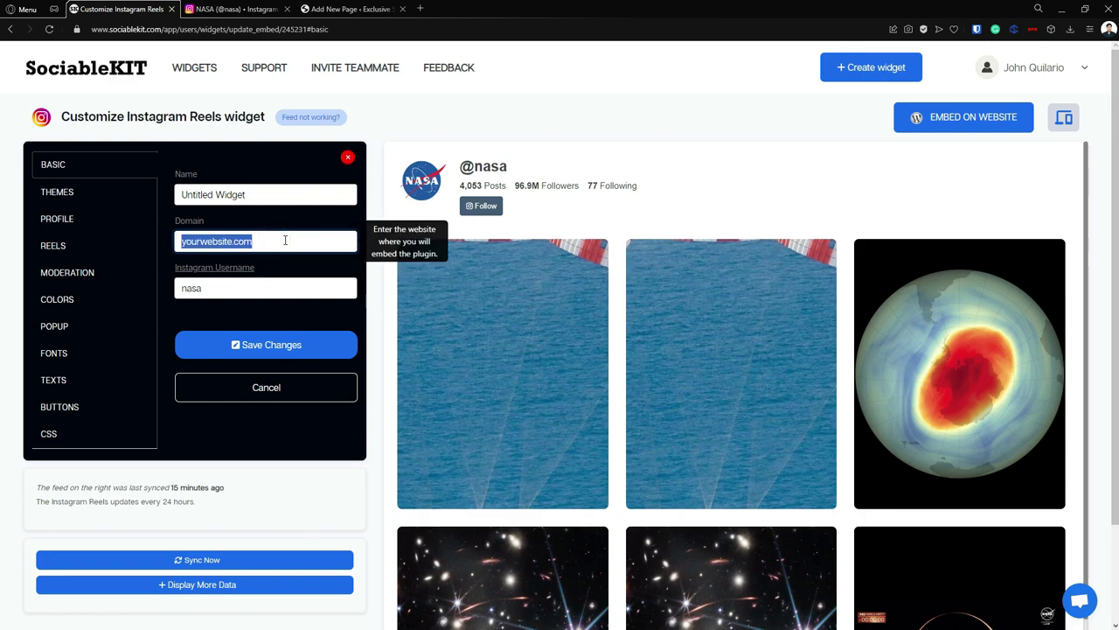
pyautogui.click(285, 241)
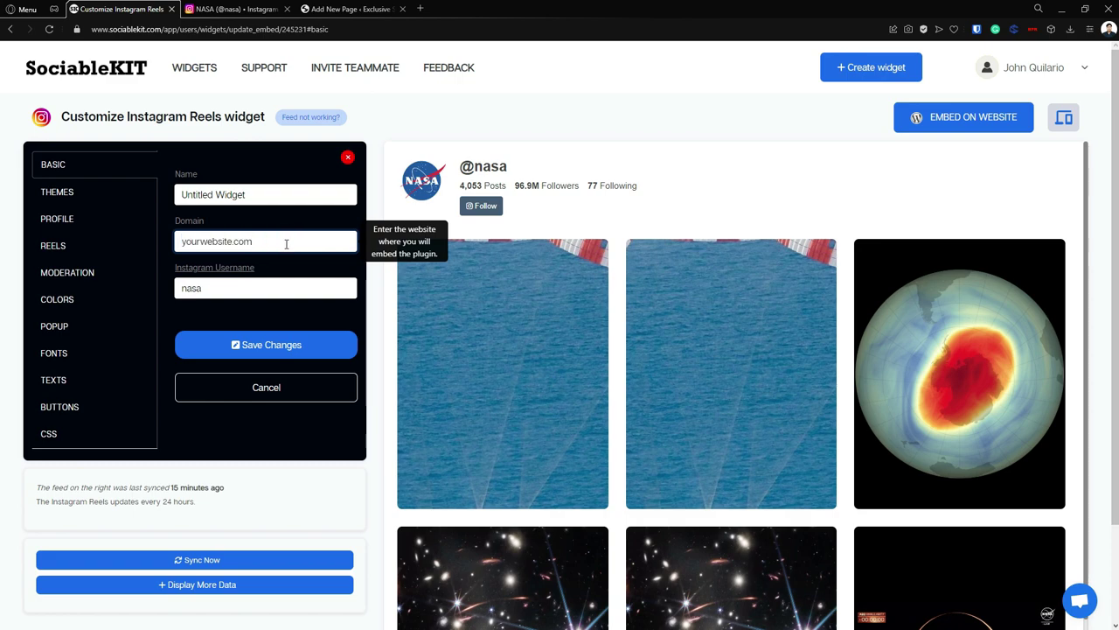
pyautogui.tripleClick(278, 289)
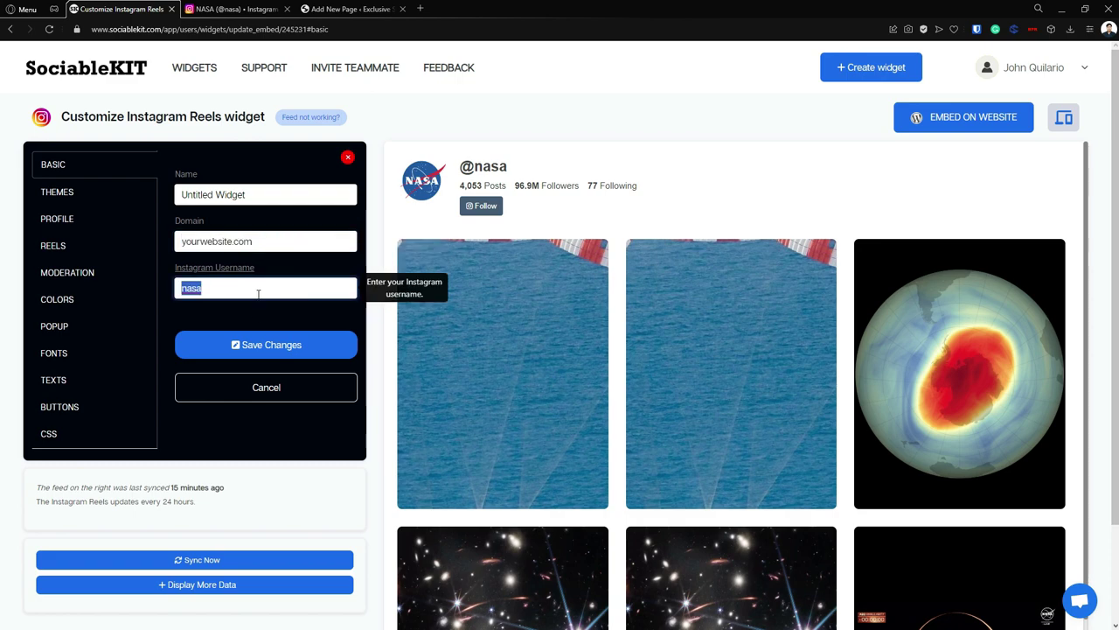
pyautogui.click(259, 294)
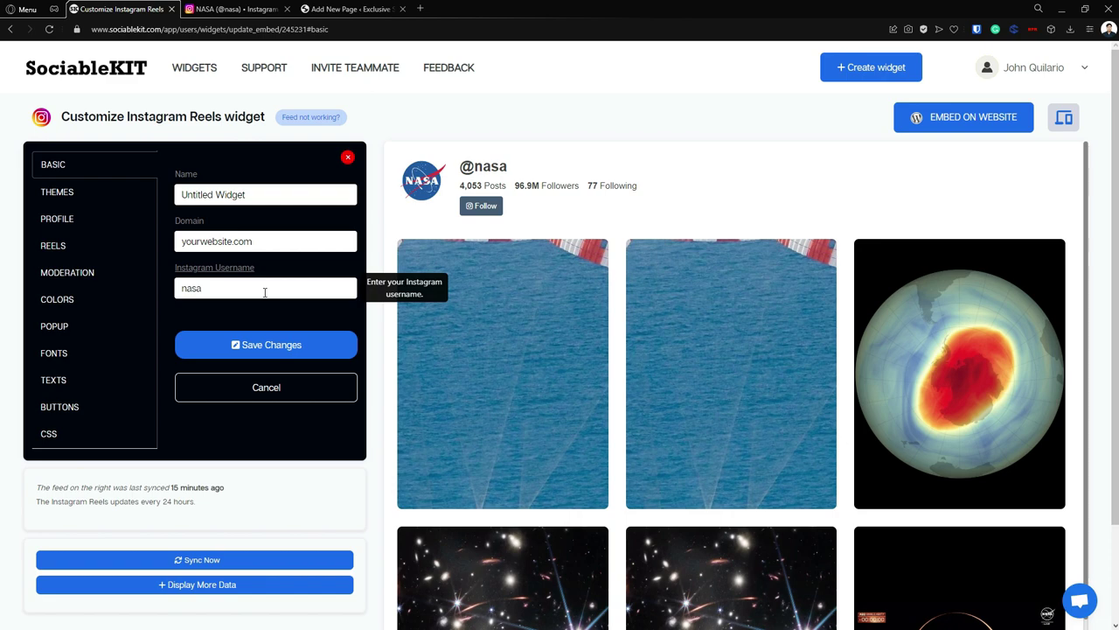
# - Apply and confirm the Masikap colour theme under Themes for a red background
pyautogui.click(81, 196)
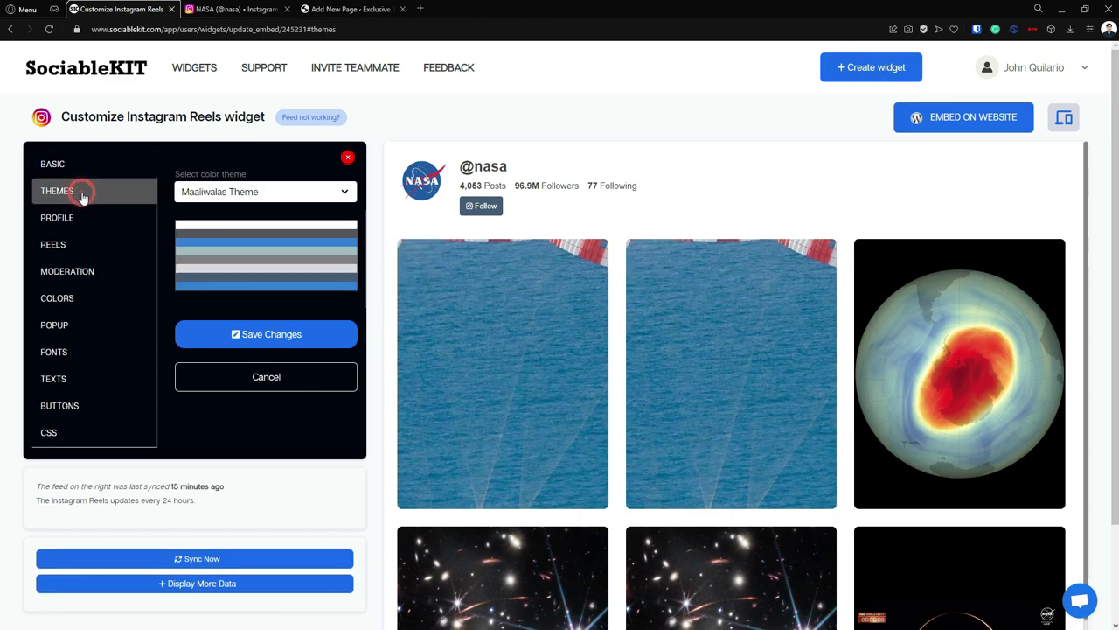
pyautogui.click(306, 198)
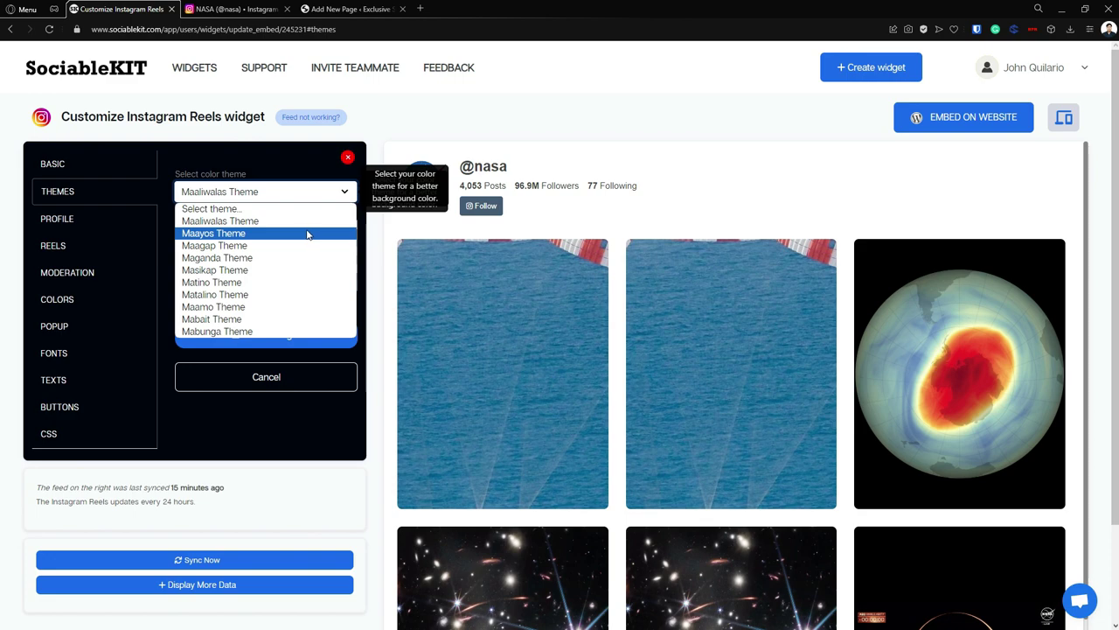
pyautogui.click(269, 272)
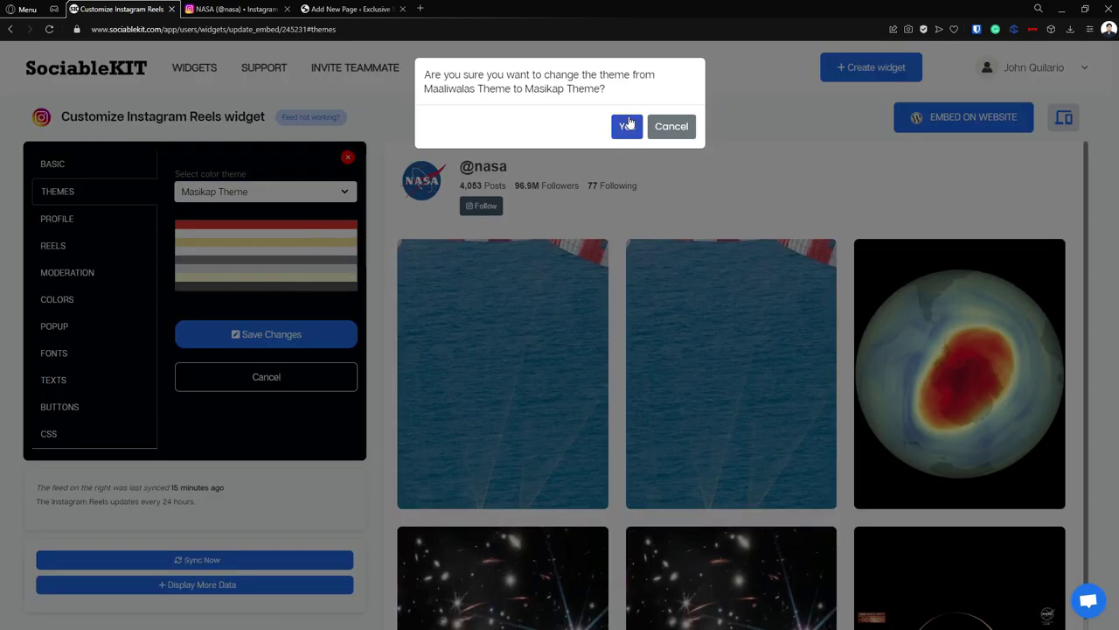
pyautogui.click(626, 128)
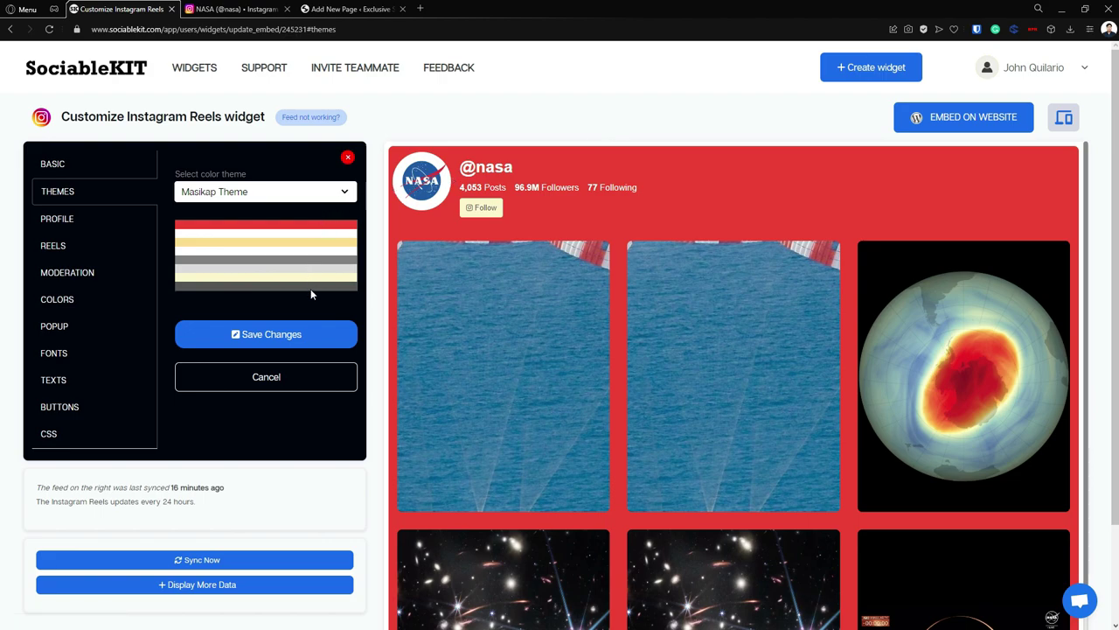
# - Set the Reels layout to Carousel and check the column count and spacing fields
pyautogui.click(89, 248)
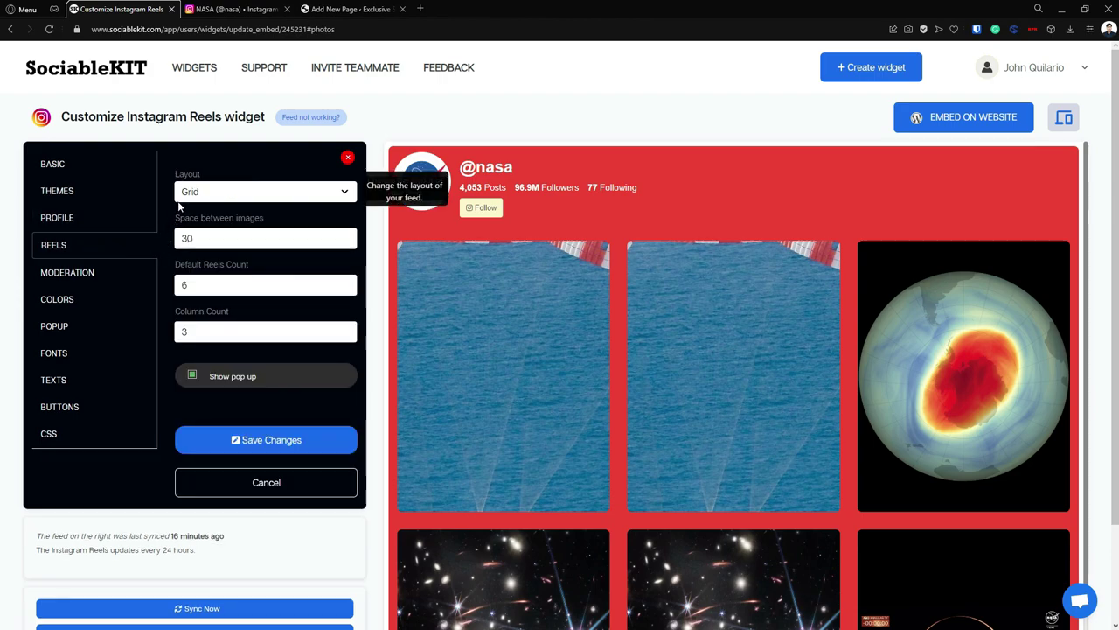
pyautogui.click(227, 192)
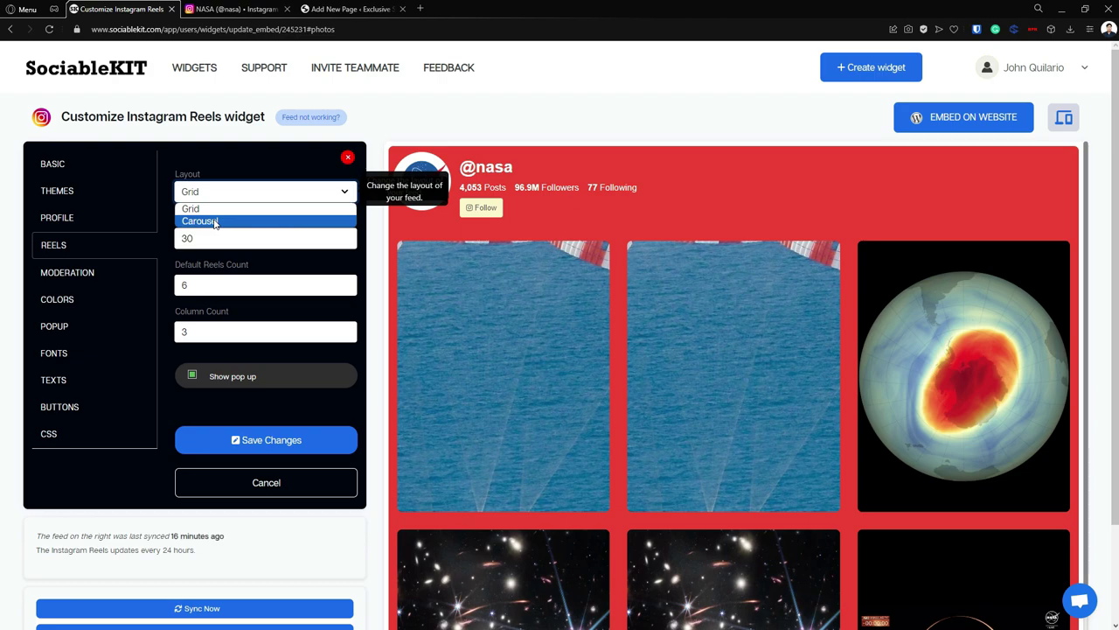
pyautogui.click(215, 222)
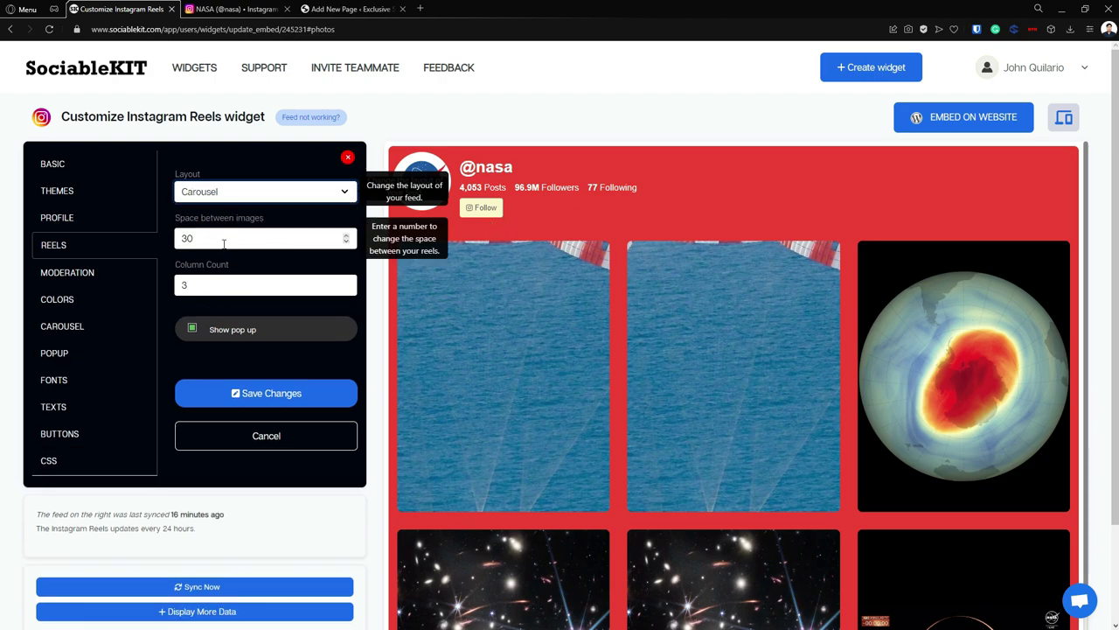
pyautogui.moveTo(232, 286)
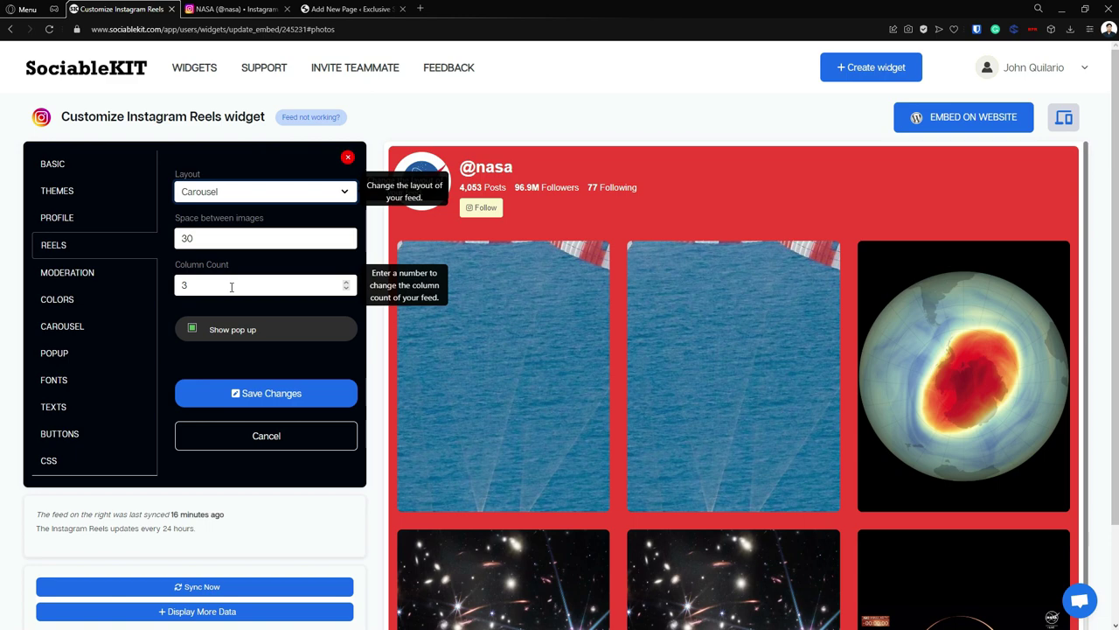
pyautogui.click(232, 287)
pyautogui.click(243, 239)
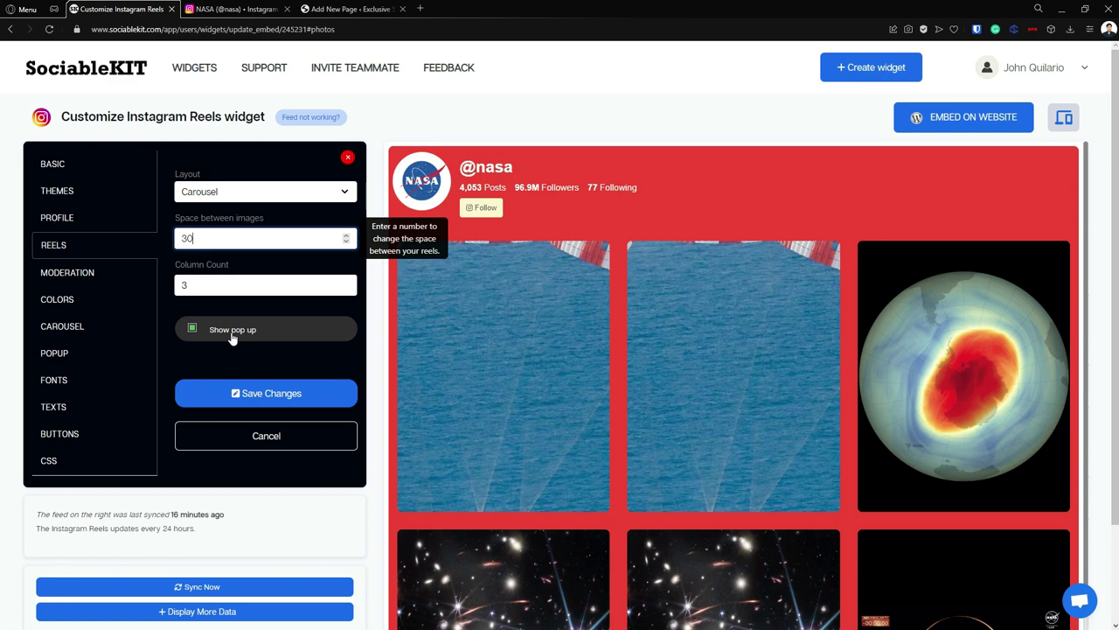
# - Under Colors, set the Link Color to pale yellow #fcdc8a, then move to Carousel settings
pyautogui.click(80, 301)
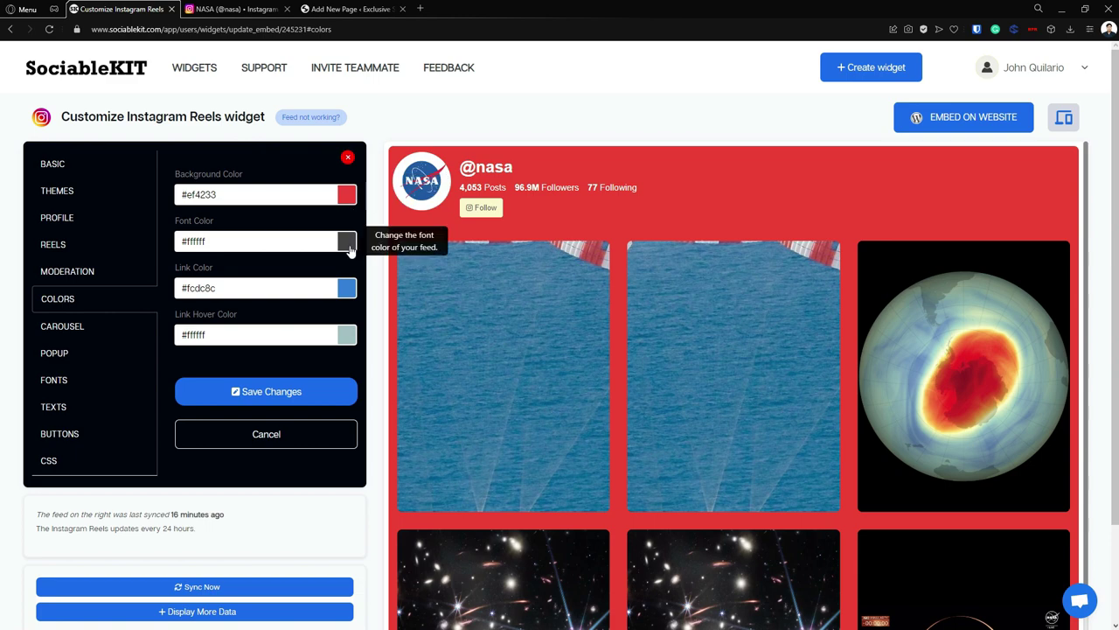
pyautogui.click(347, 289)
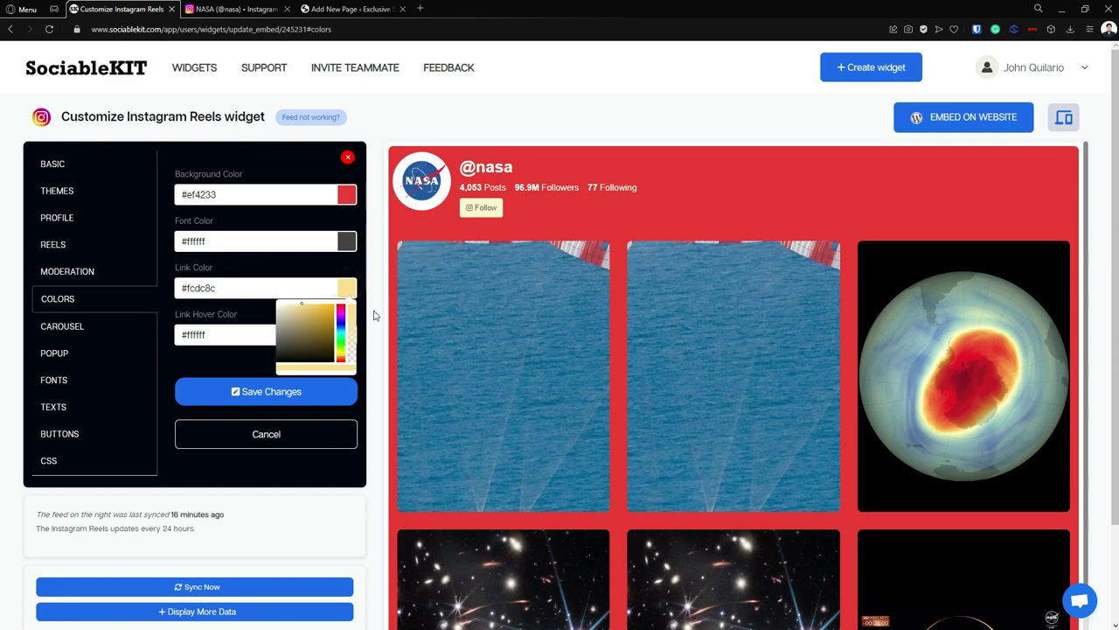
pyautogui.click(374, 313)
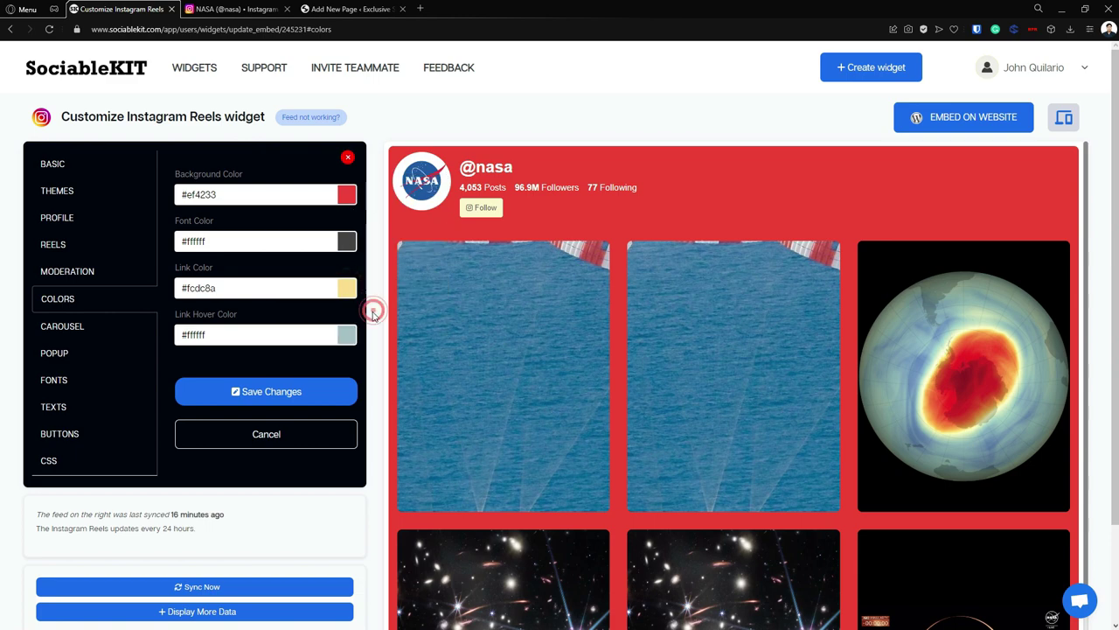
pyautogui.click(123, 333)
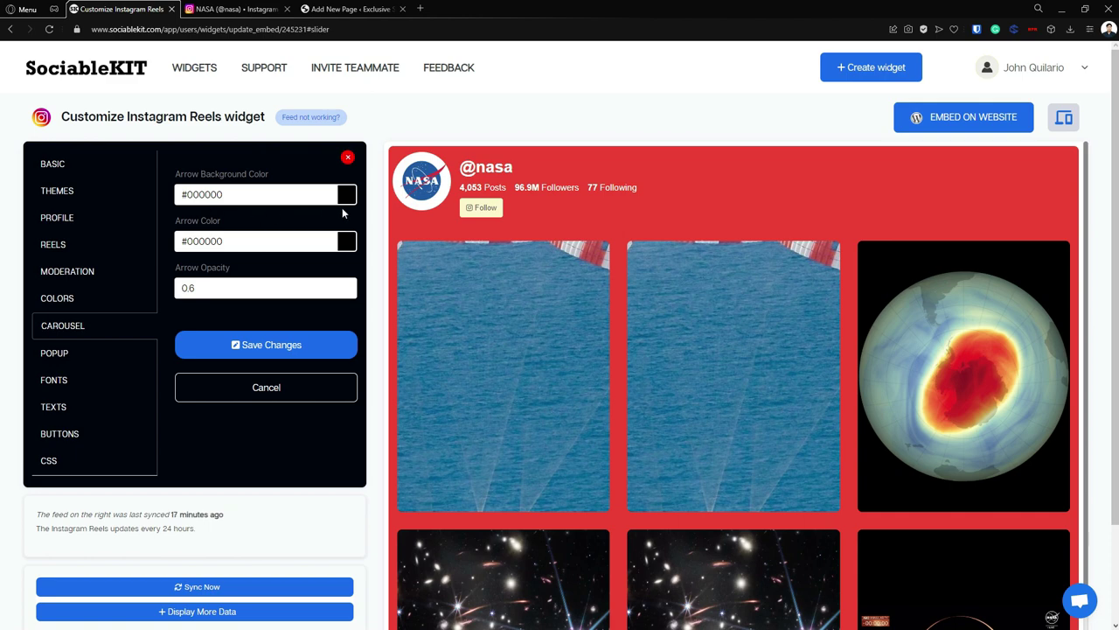
# - Change the widget font family to 'Century Gothic, sans-serif' and save the changes
pyautogui.click(84, 386)
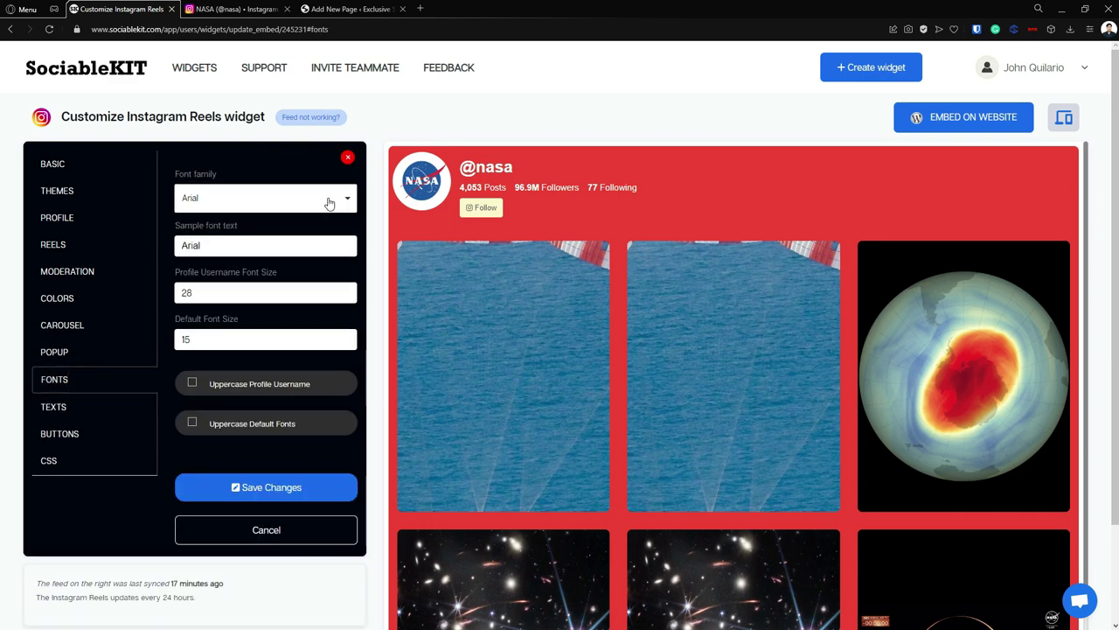
pyautogui.click(328, 201)
pyautogui.write('C')
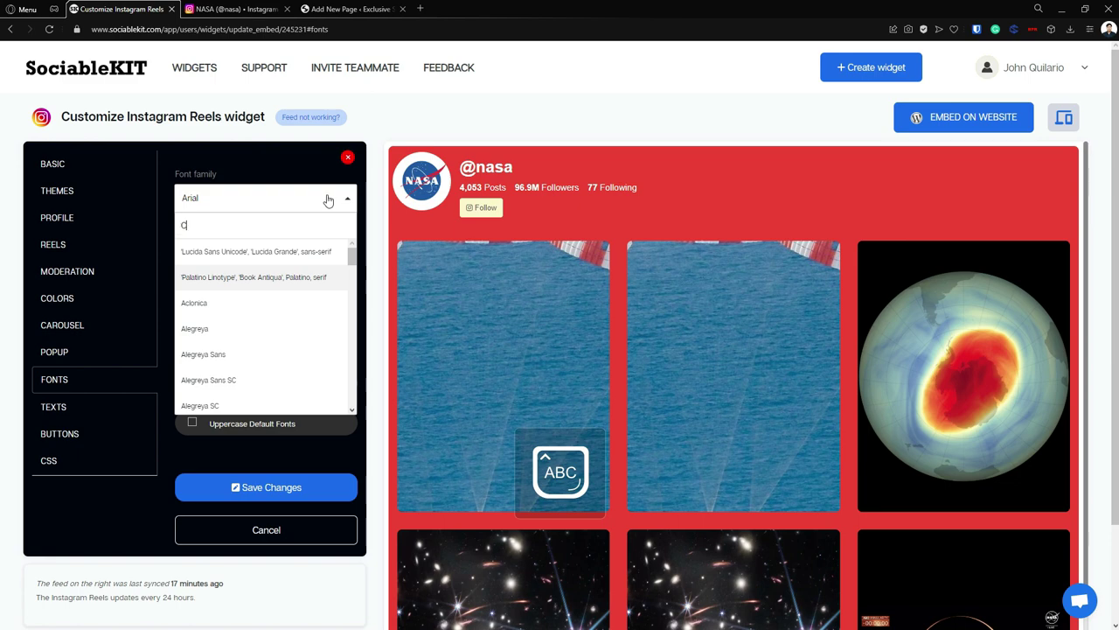
pyautogui.write('en')
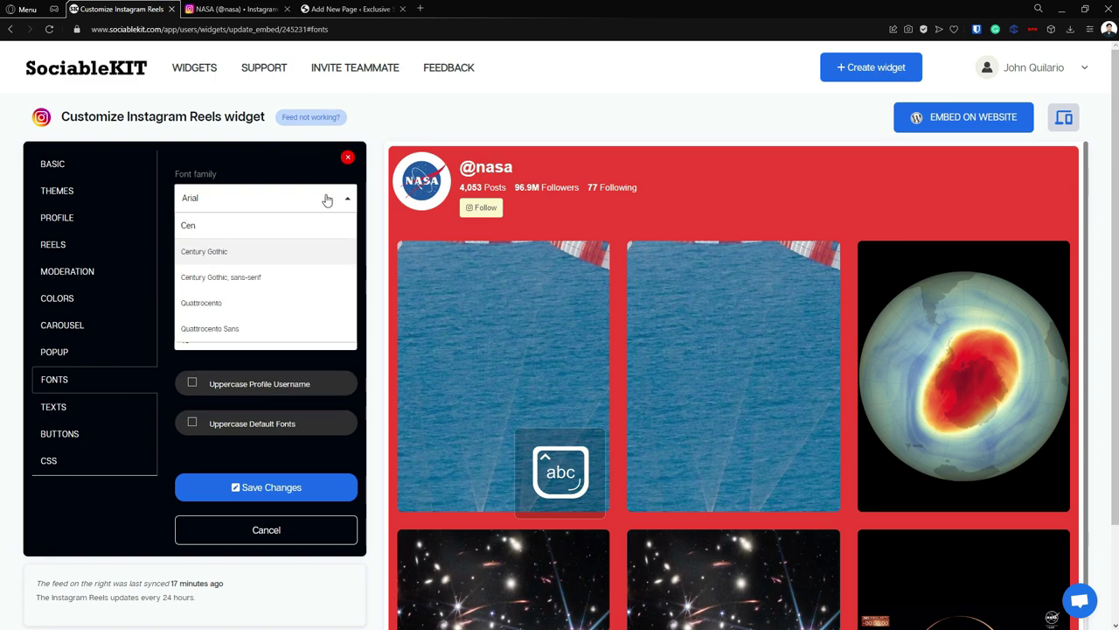
pyautogui.click(282, 277)
pyautogui.click(287, 487)
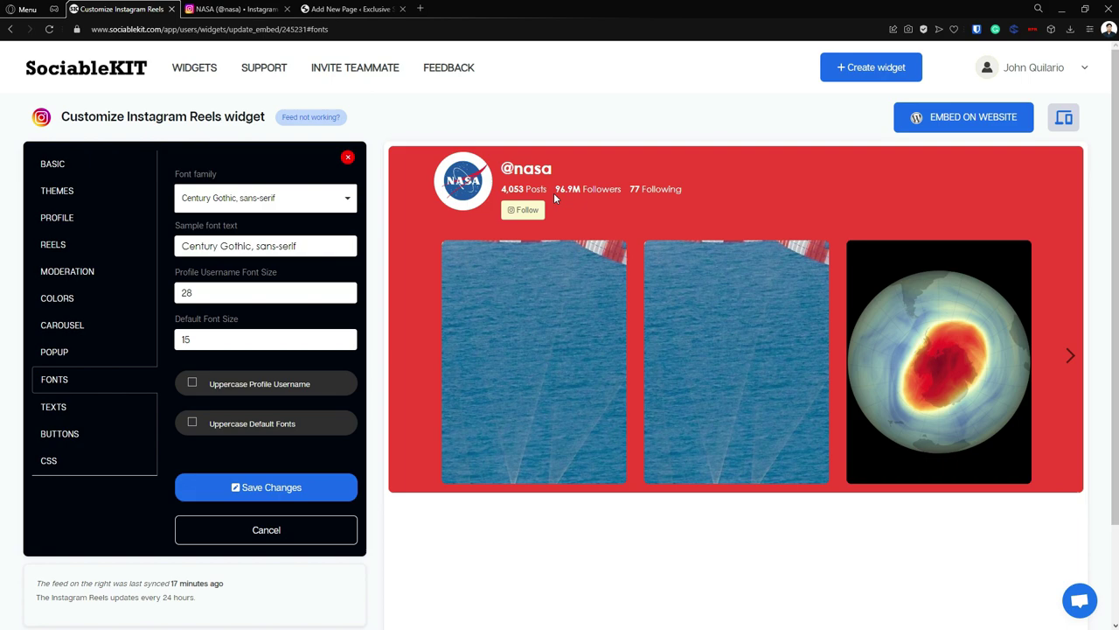
# - Open the widget's custom CSS settings, showing an empty CSS box
pyautogui.click(88, 435)
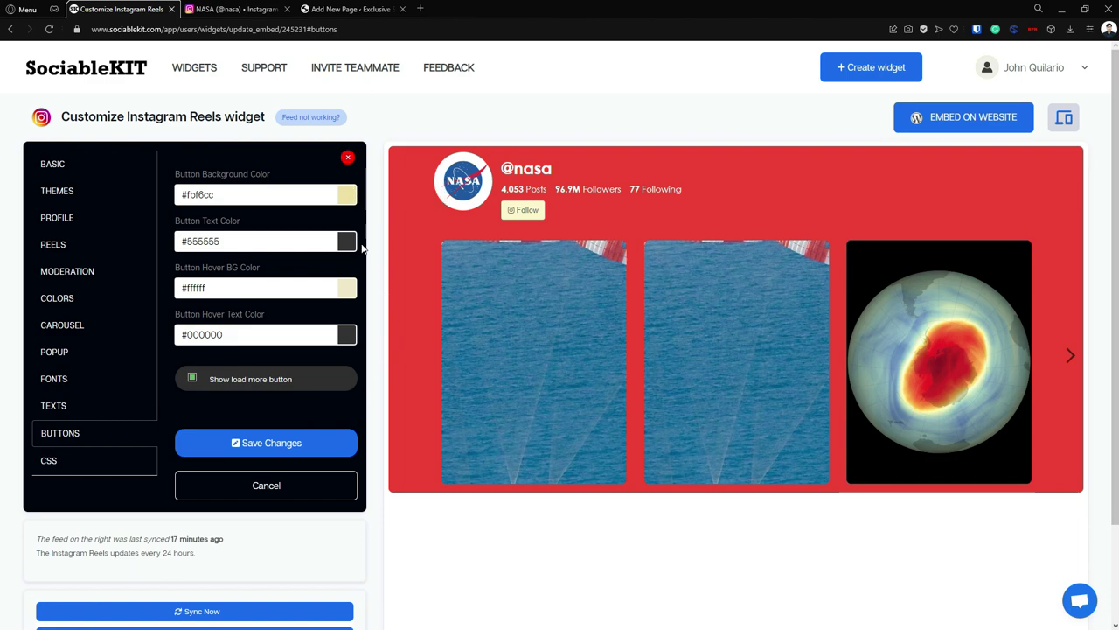
pyautogui.click(95, 465)
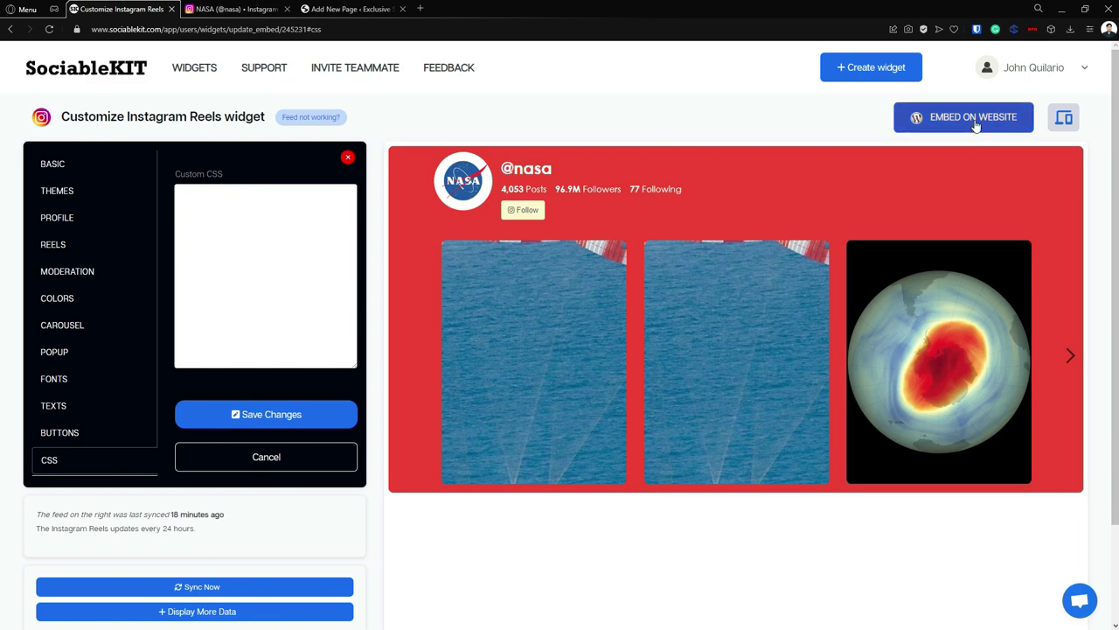
# - Copy the widget's WordPress JavaScript embed code from the embed-on-website options
pyautogui.click(917, 119)
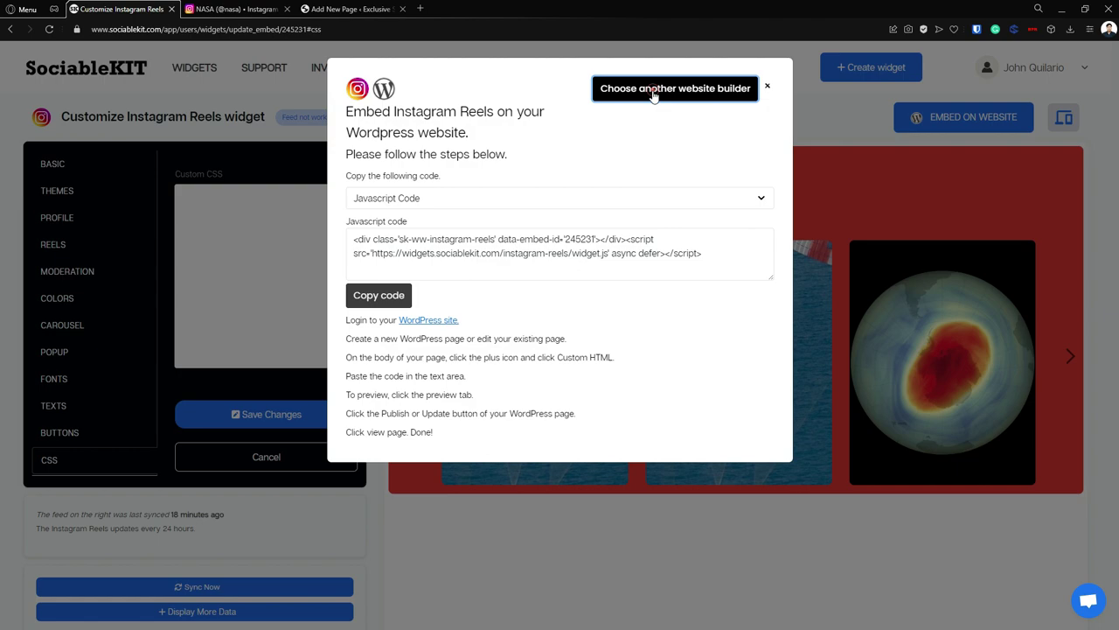
pyautogui.click(652, 91)
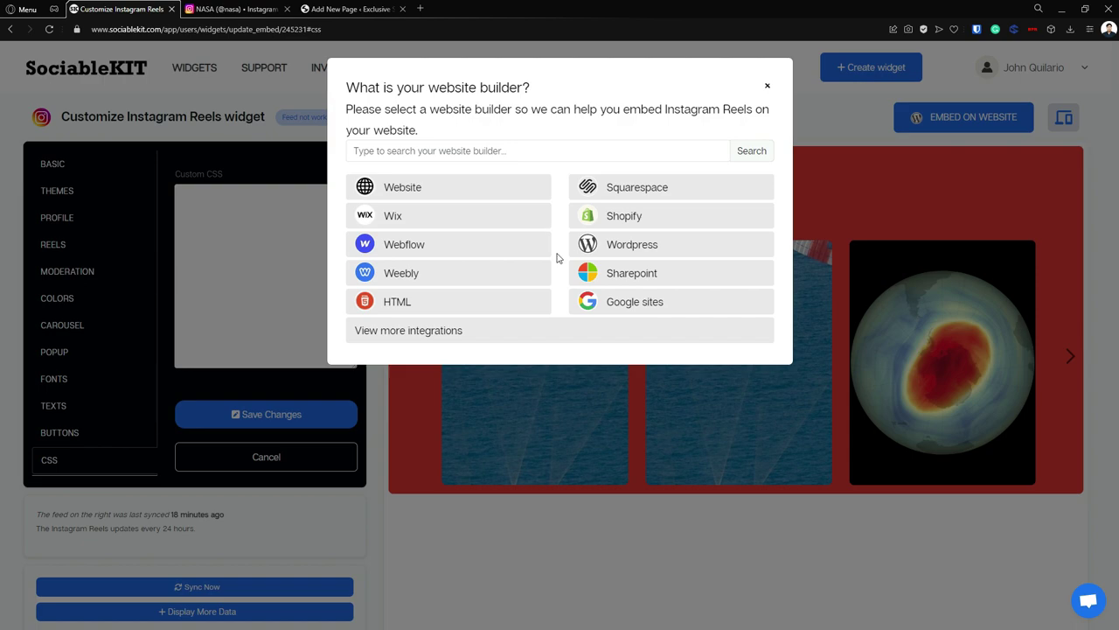
pyautogui.click(629, 249)
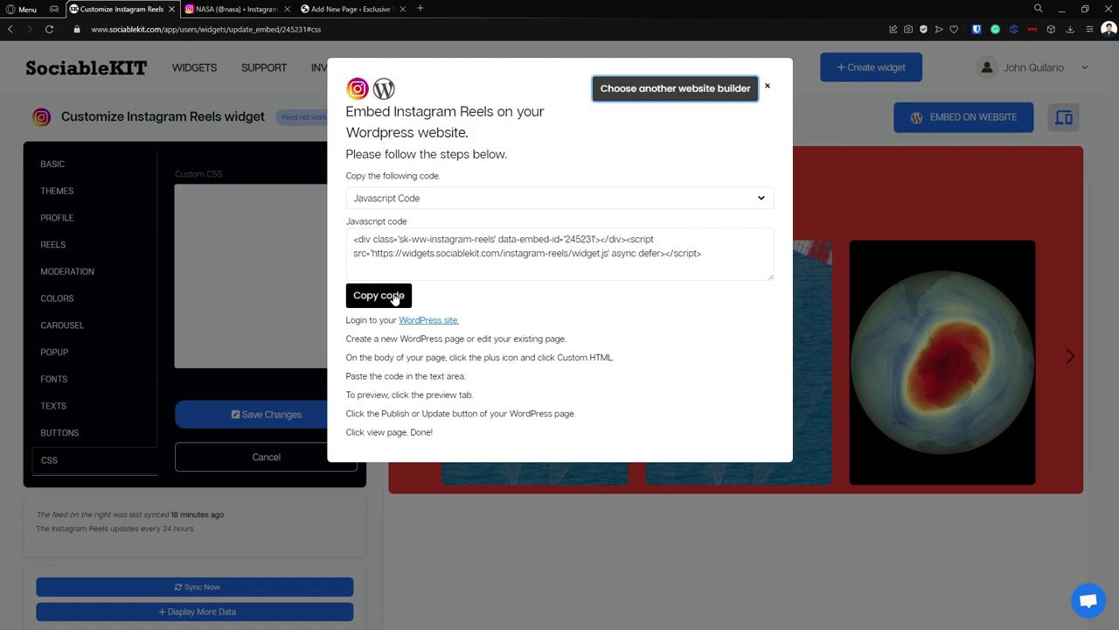
pyautogui.click(395, 298)
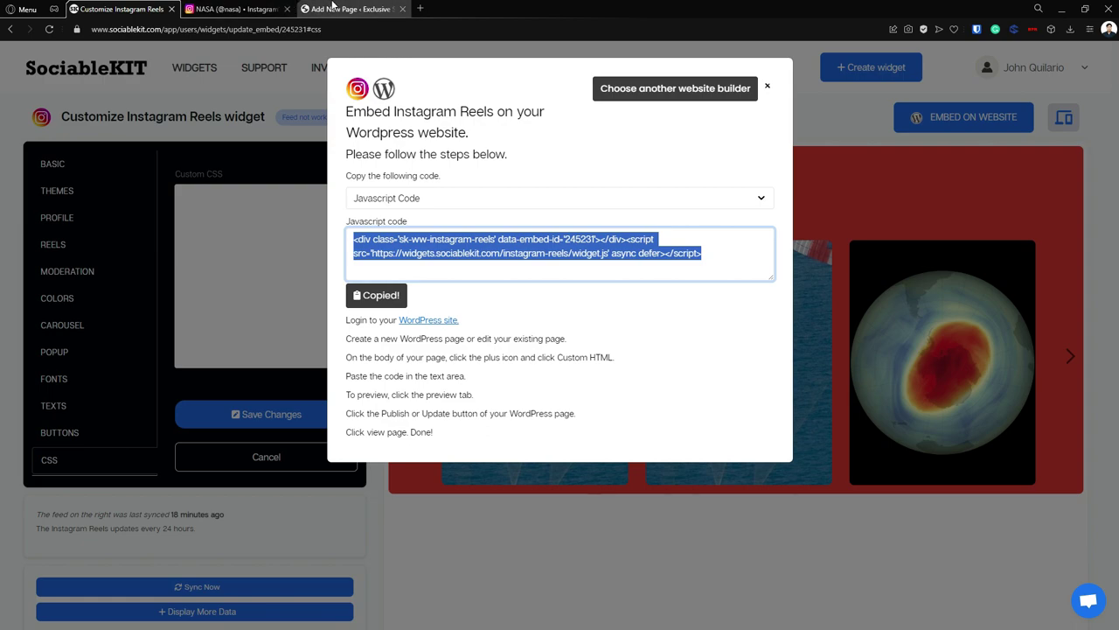
# - Title the new WordPress page 'NASA INSTAGRAM REELS' in capitals
pyautogui.click(333, 7)
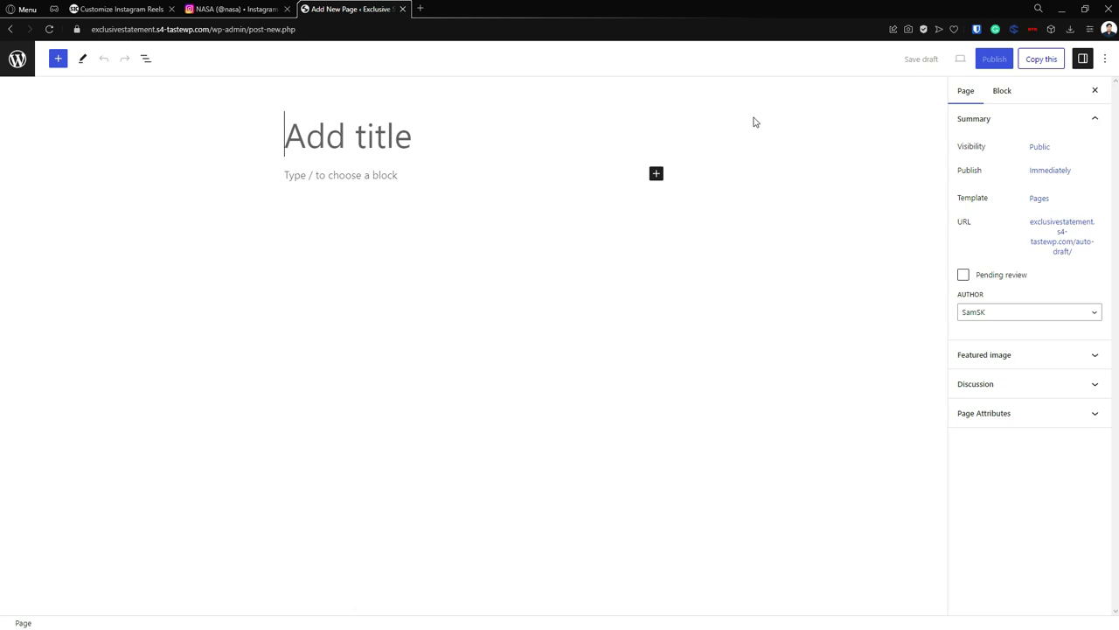
pyautogui.press('capslock')
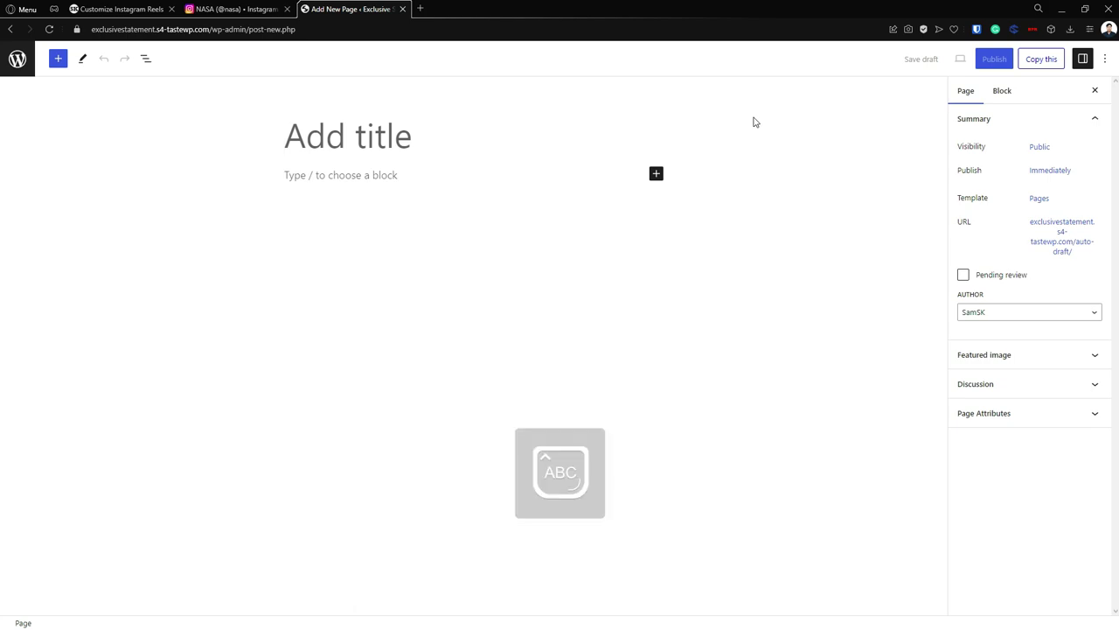
pyautogui.write('NASA I')
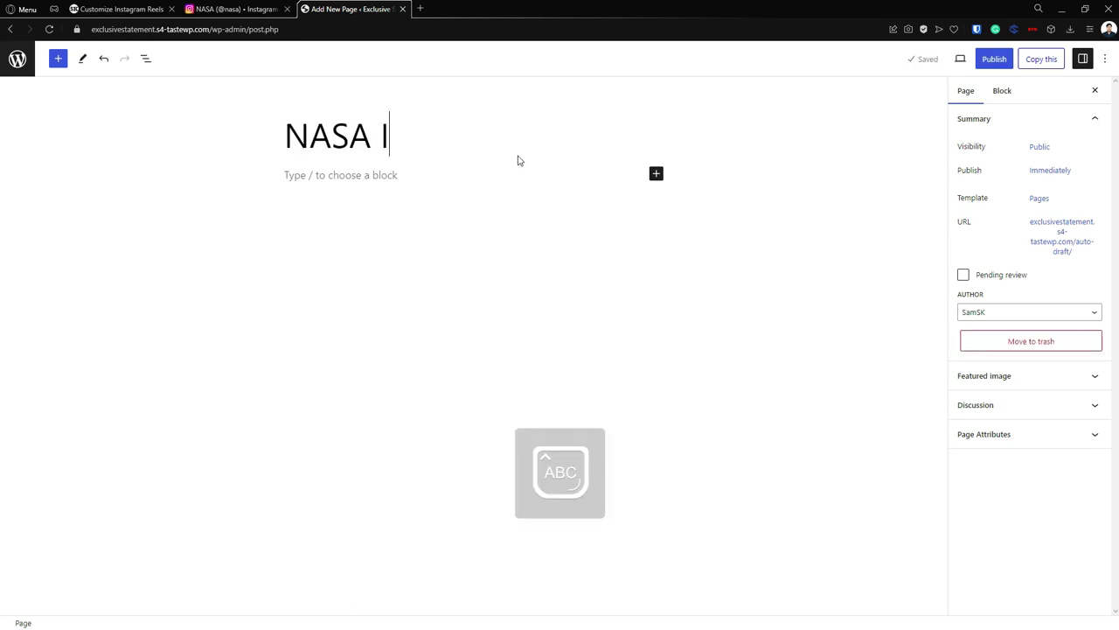
pyautogui.write('NSTAGRAM REELS')
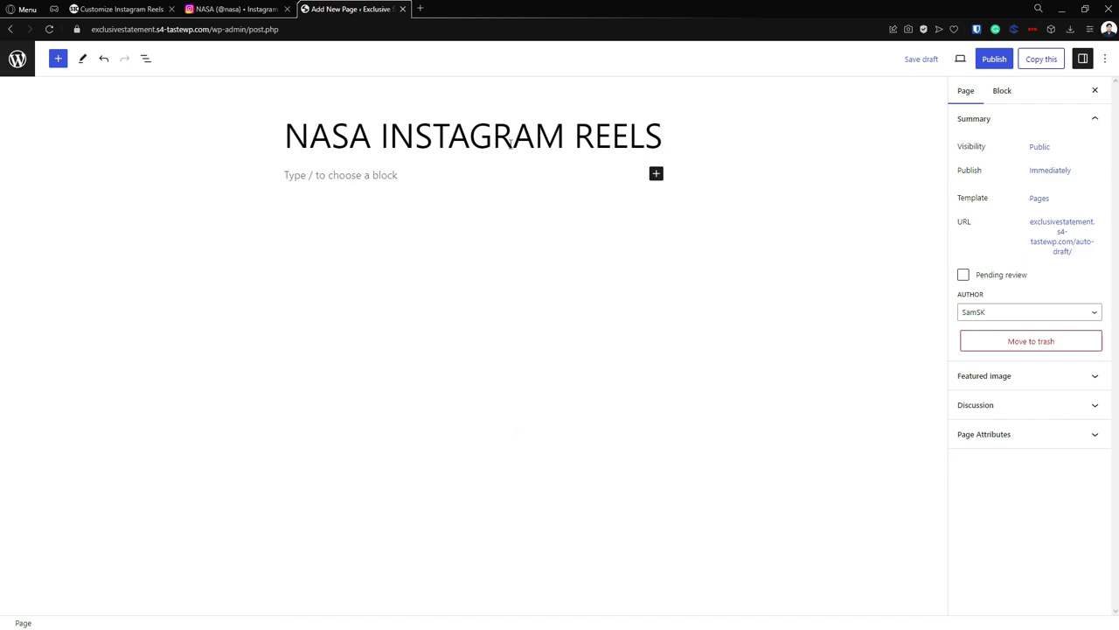
# - Add a Custom HTML block containing the pasted SociableKIT embed code
pyautogui.click(656, 173)
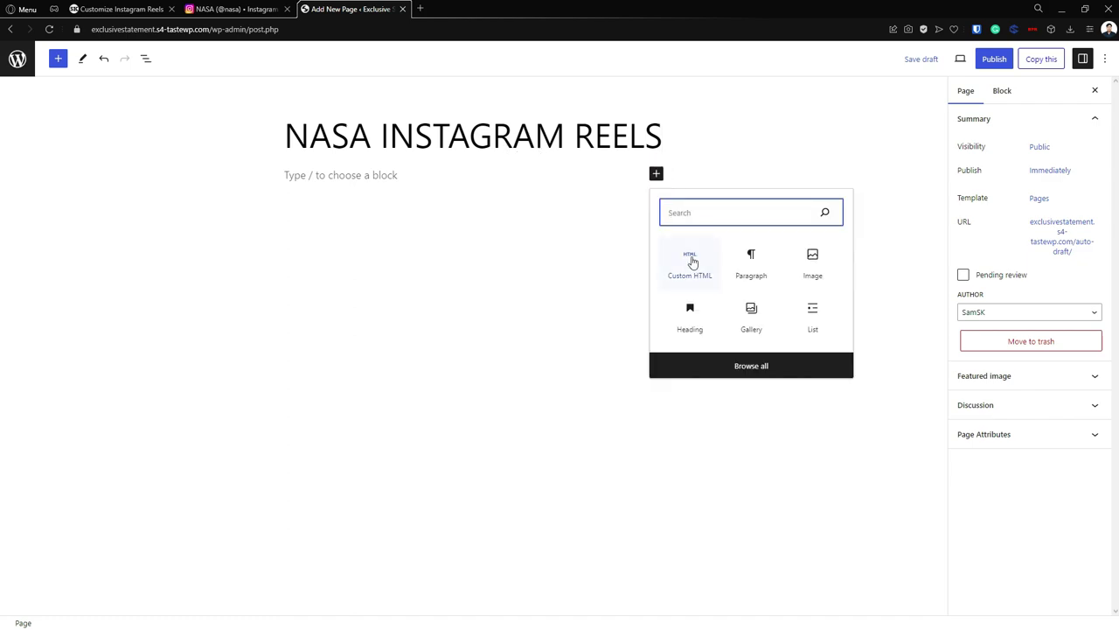
pyautogui.click(691, 263)
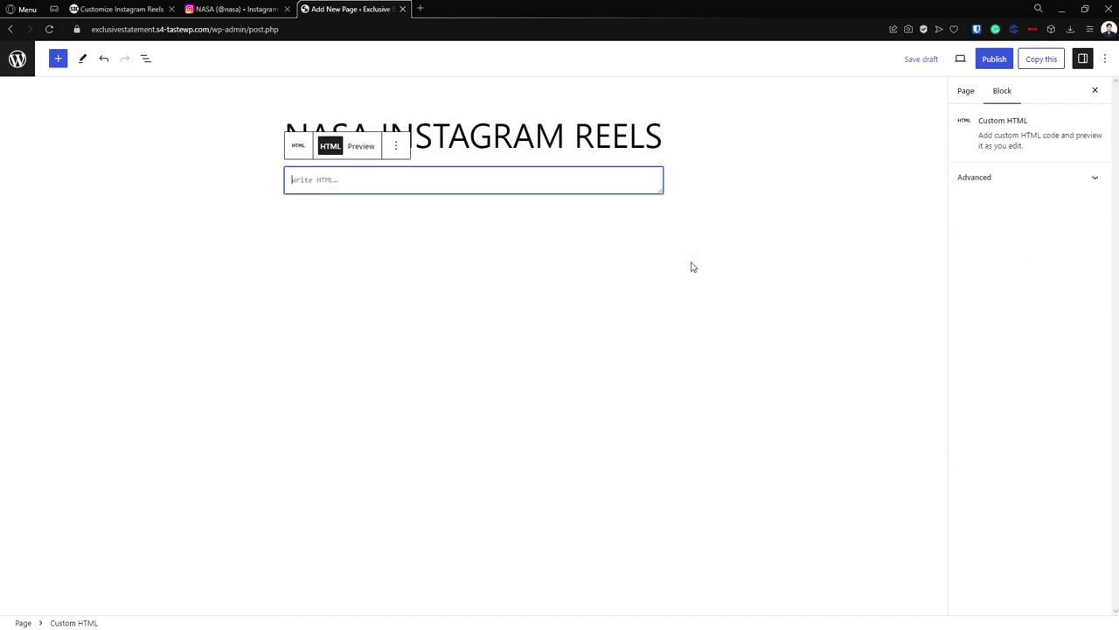
pyautogui.rightClick(367, 186)
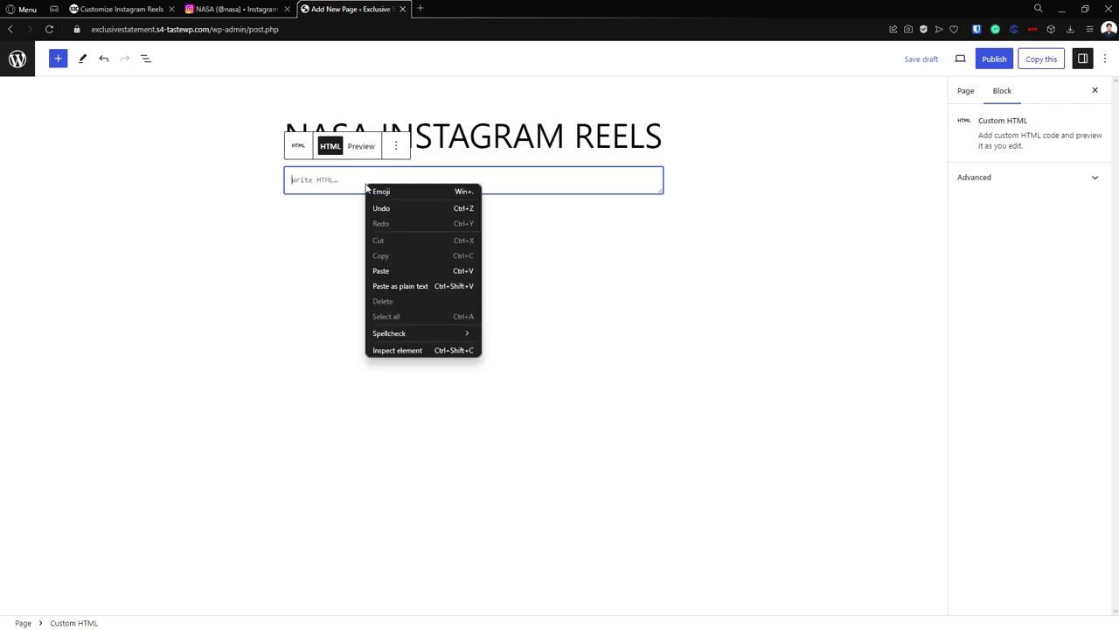
pyautogui.click(395, 271)
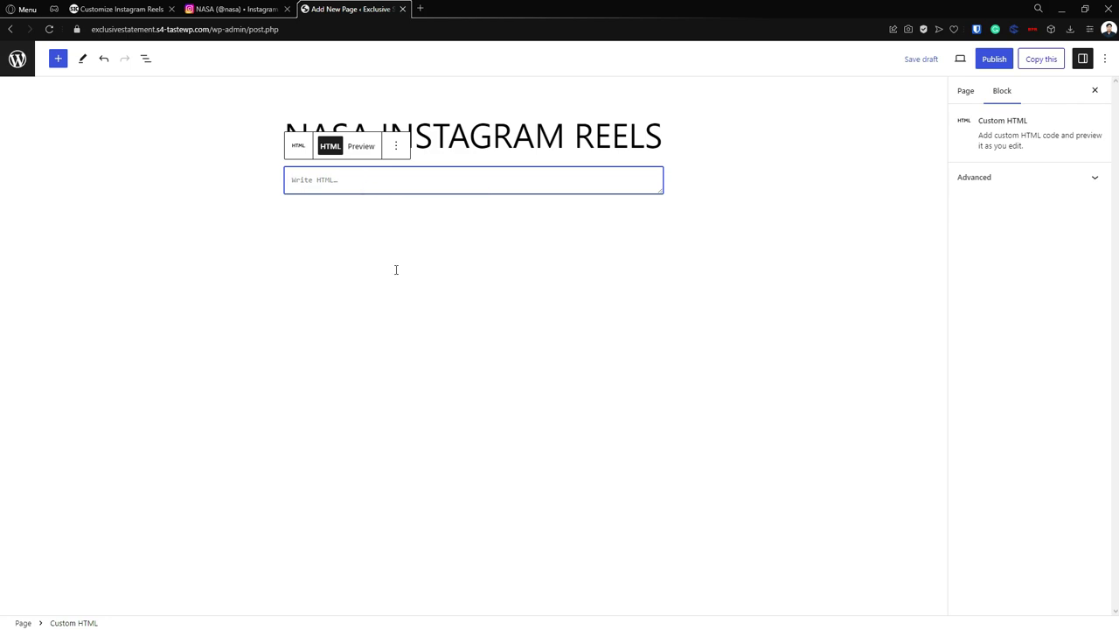
pyautogui.click(731, 205)
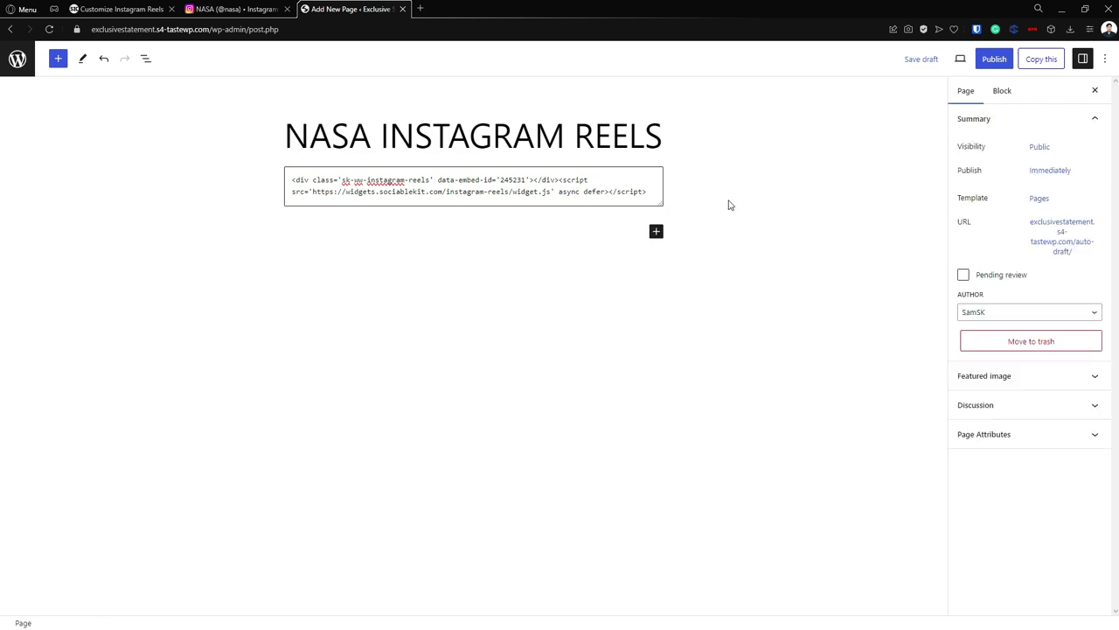
# - Preview the red nasa reels widget in the HTML block, then publish the page
pyautogui.click(500, 191)
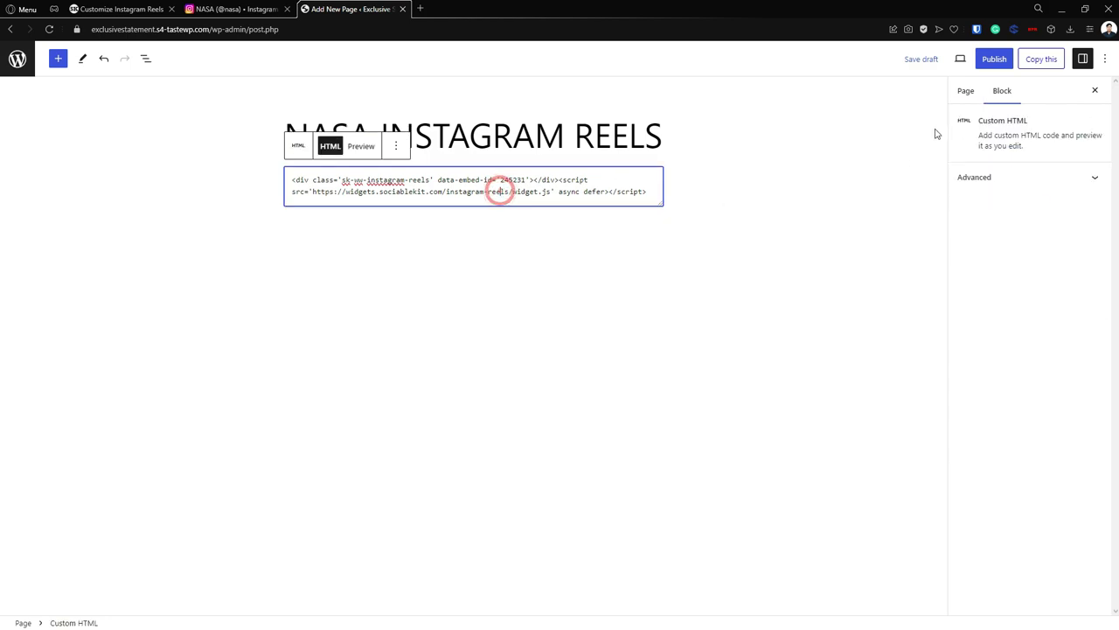
pyautogui.click(364, 150)
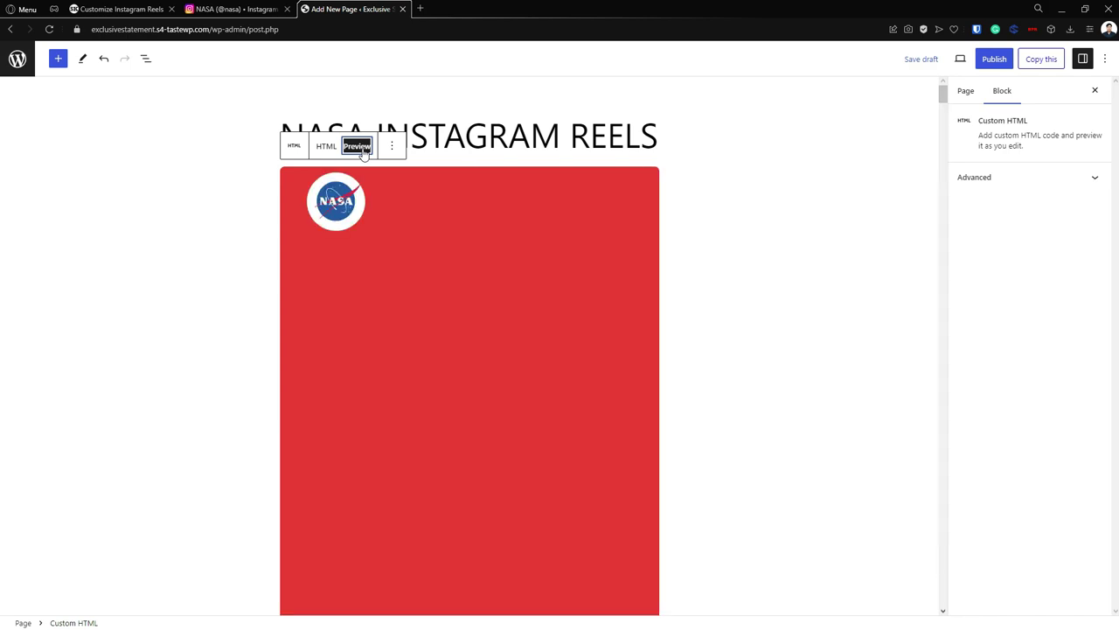
pyautogui.click(1002, 63)
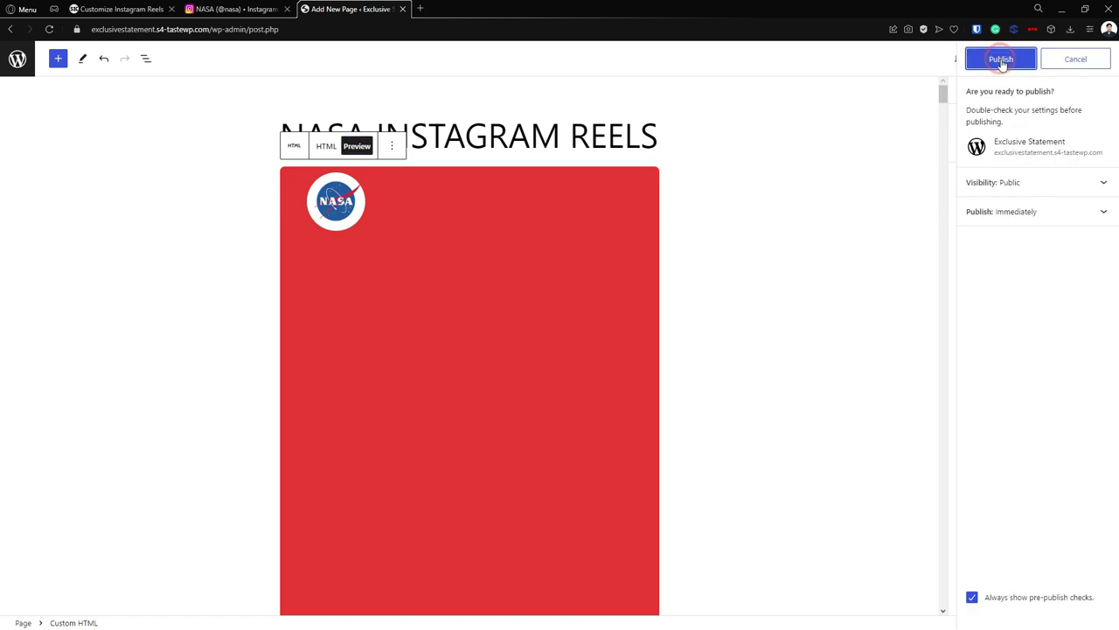
pyautogui.click(1002, 61)
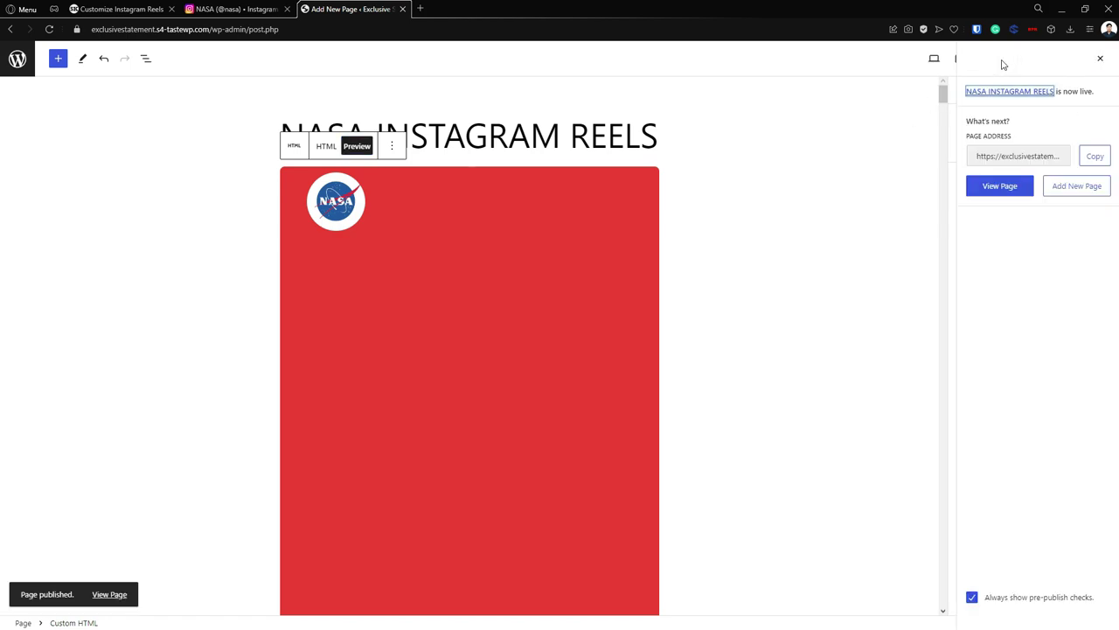
# - View the live page, advance the red nasa carousel, and open and close reel popups
pyautogui.click(112, 594)
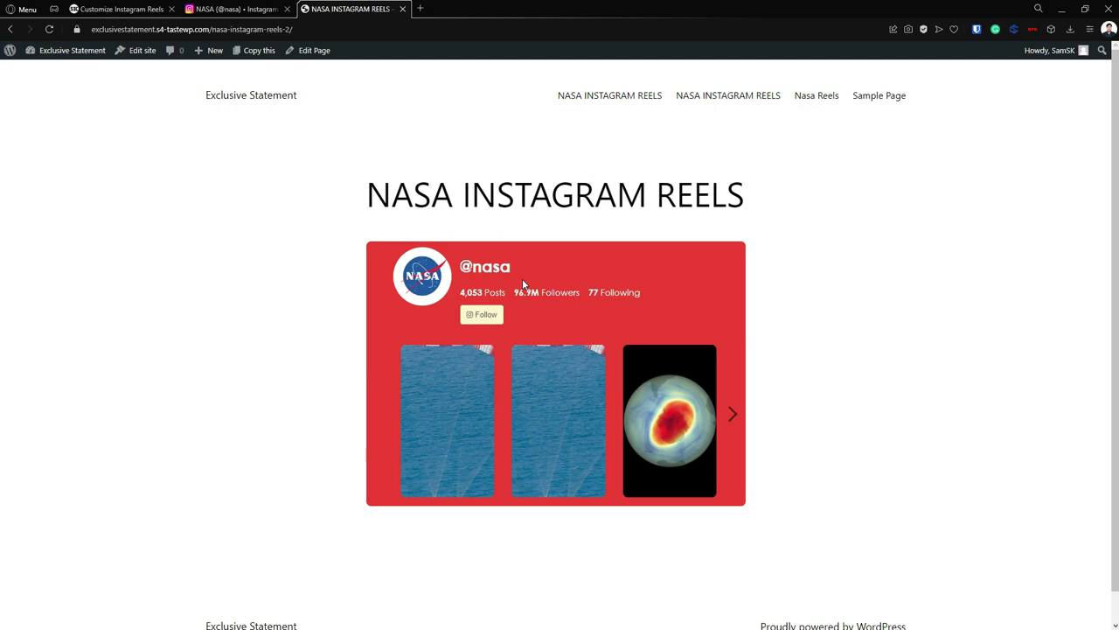
pyautogui.click(735, 416)
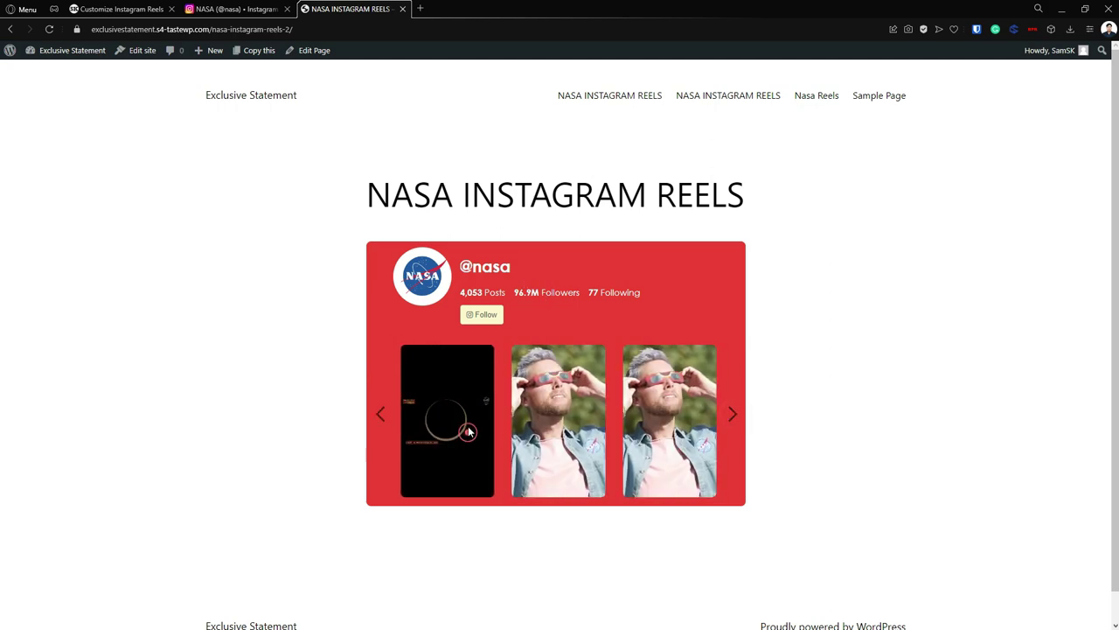
pyautogui.click(469, 433)
pyautogui.click(956, 159)
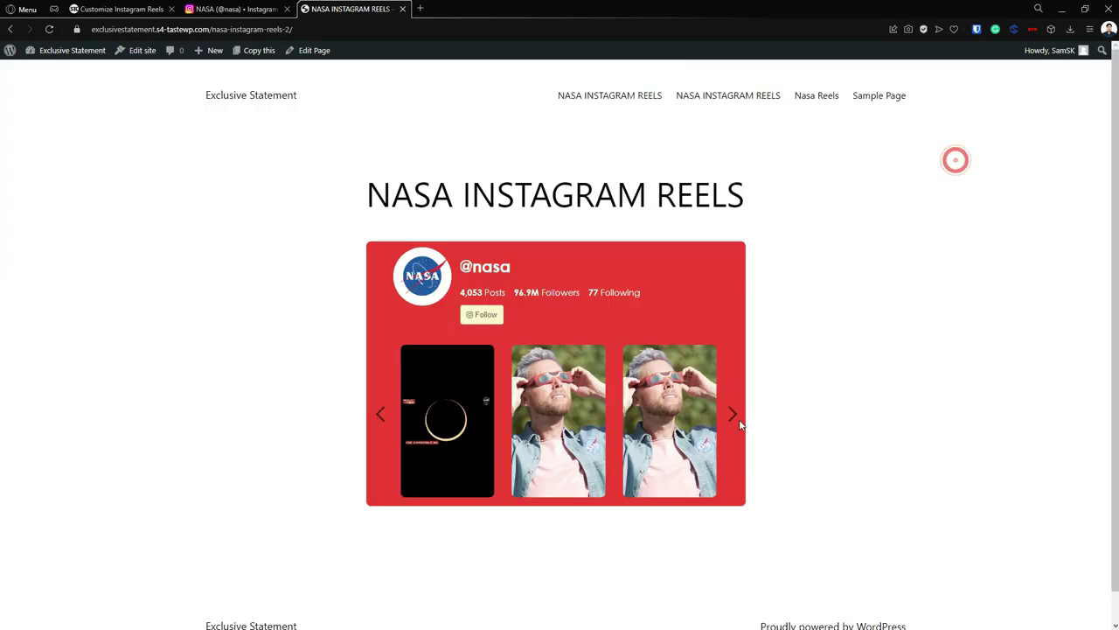
pyautogui.click(693, 429)
pyautogui.click(927, 214)
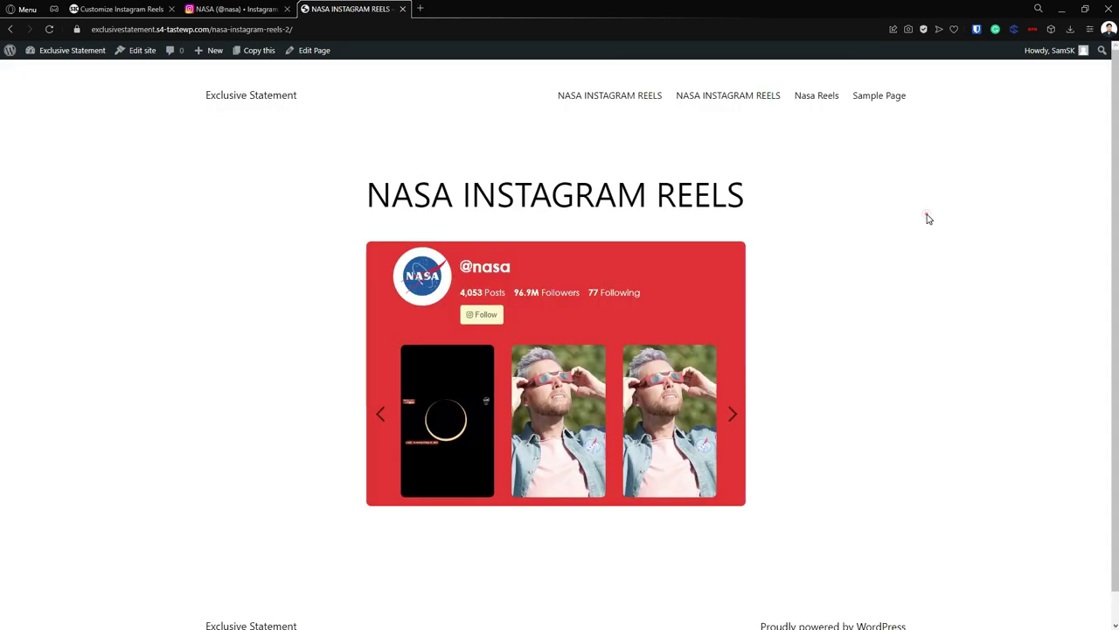